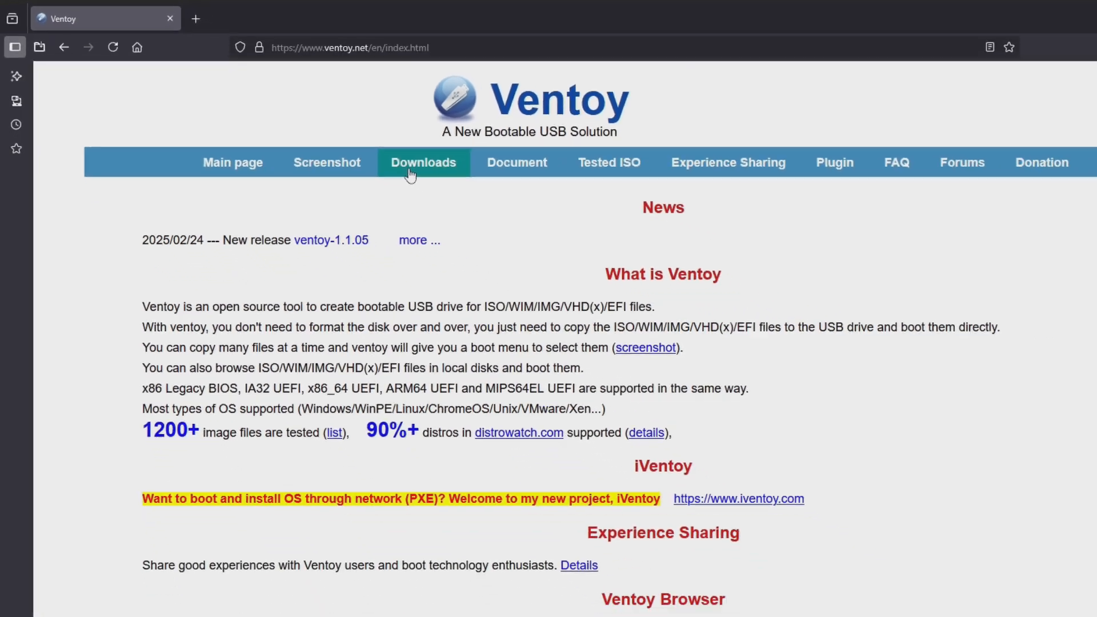
Download the latest Windows release, ventoy-1.1.05-windows.zip, from the Ventoy site via SourceForge and save it in the Downloads folder
{"action": "left_click", "coordinate": [346, 144]}
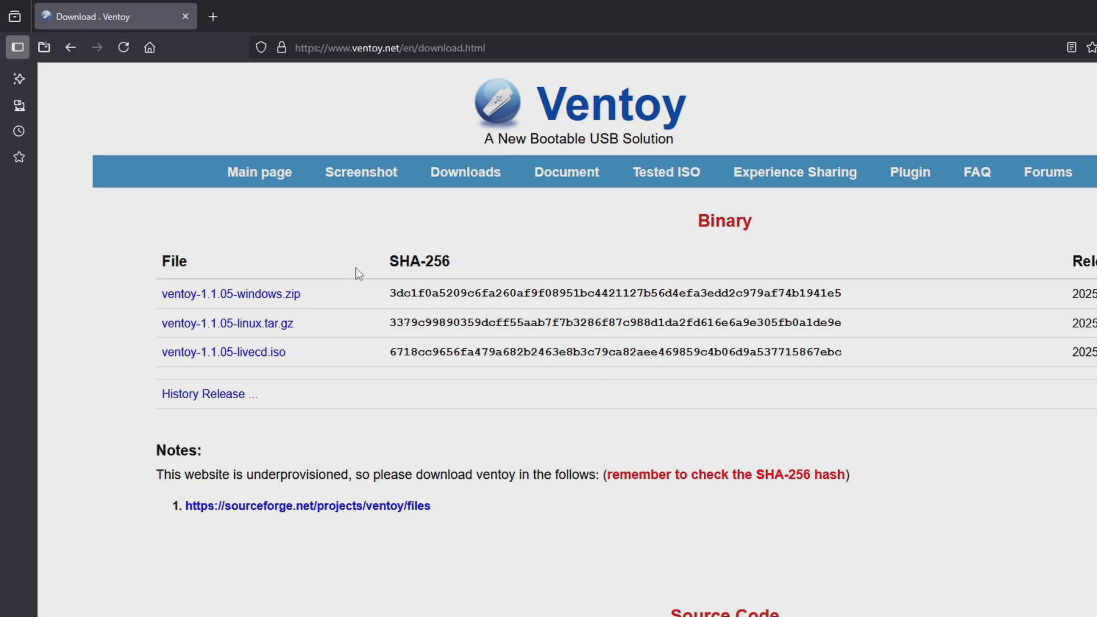
{"action": "left_click", "coordinate": [253, 298]}
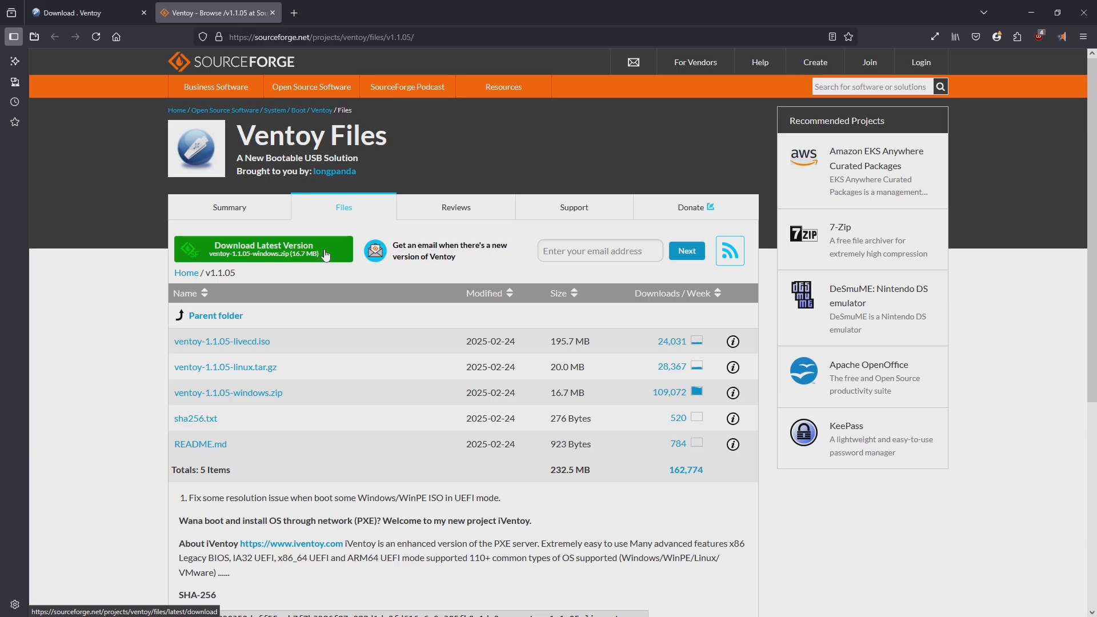
{"action": "left_click", "coordinate": [409, 317]}
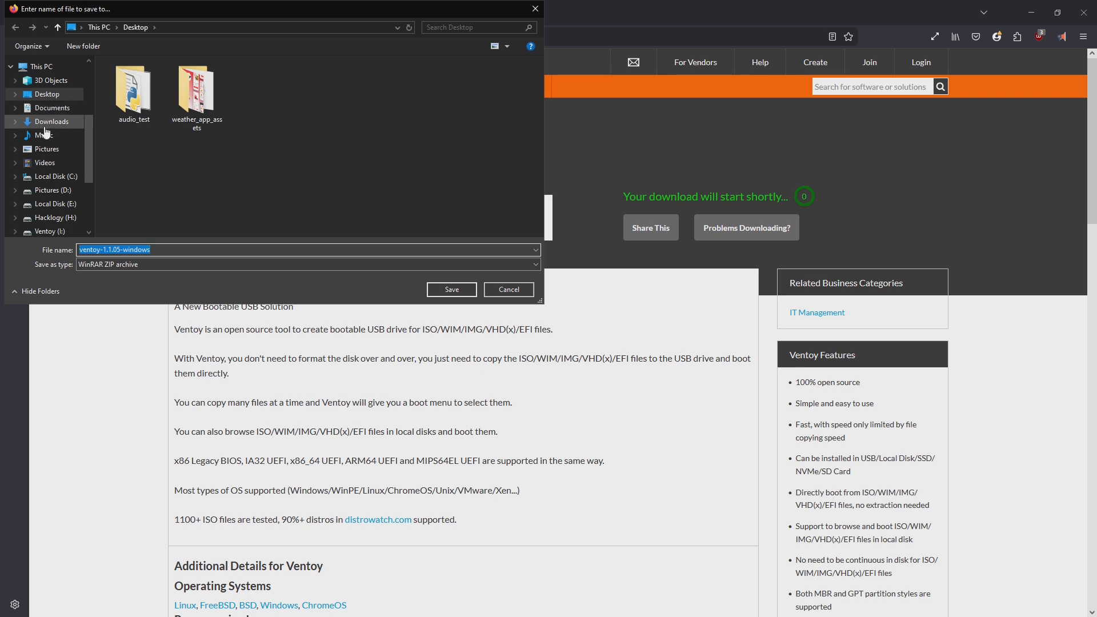
{"action": "left_click", "coordinate": [57, 122]}
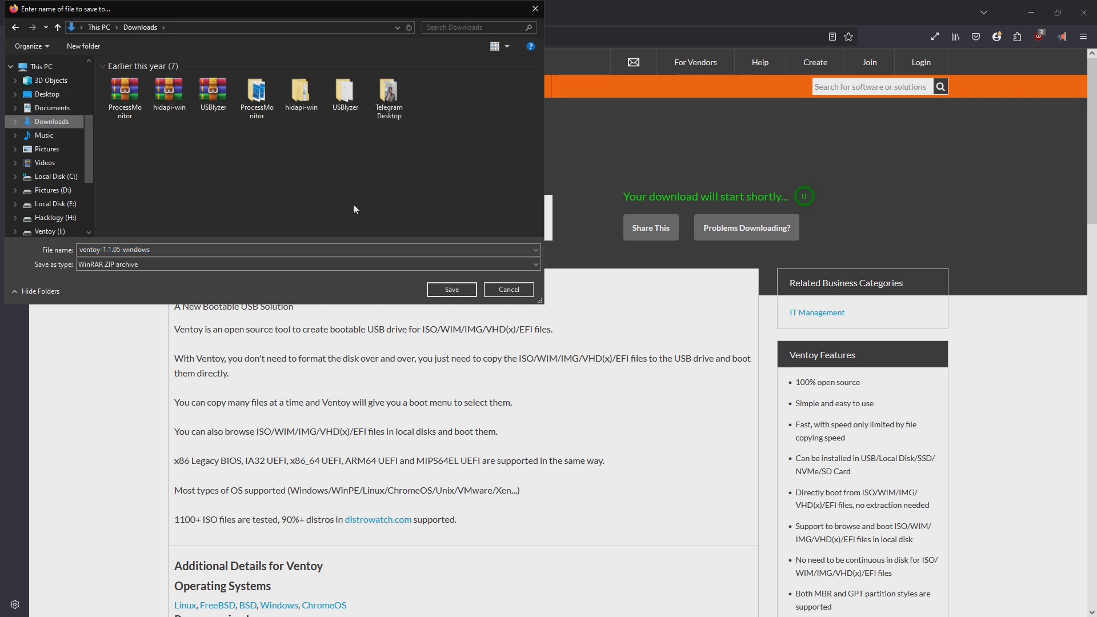
{"action": "left_click", "coordinate": [444, 290]}
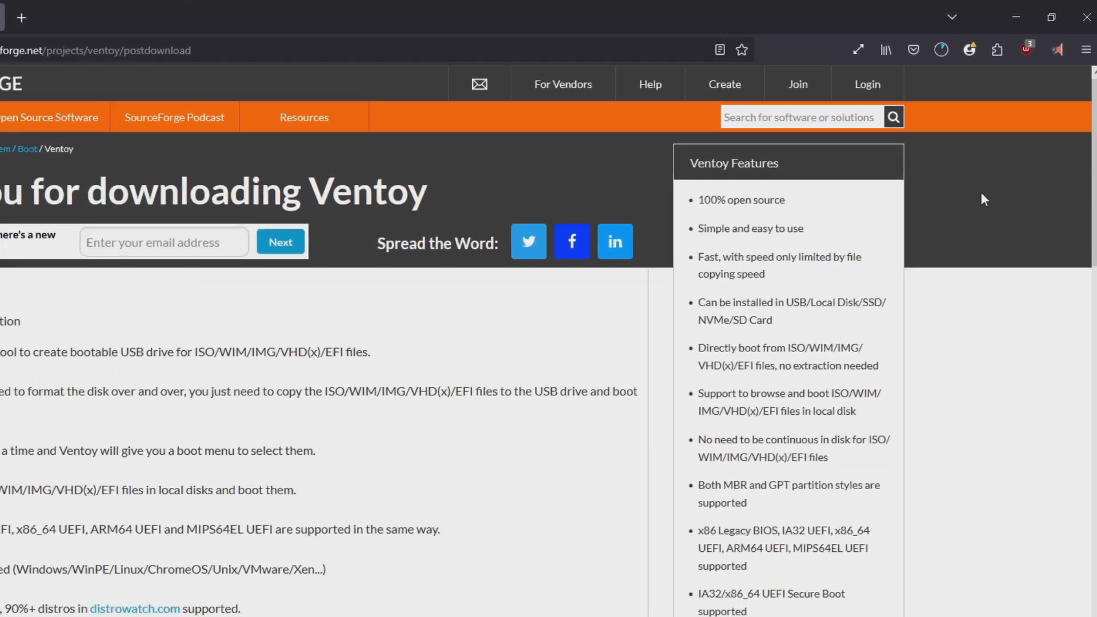
Find ventoy-1.1.05-windows.zip in the browser's download list and show it in its containing folder
{"action": "left_click", "coordinate": [928, 53]}
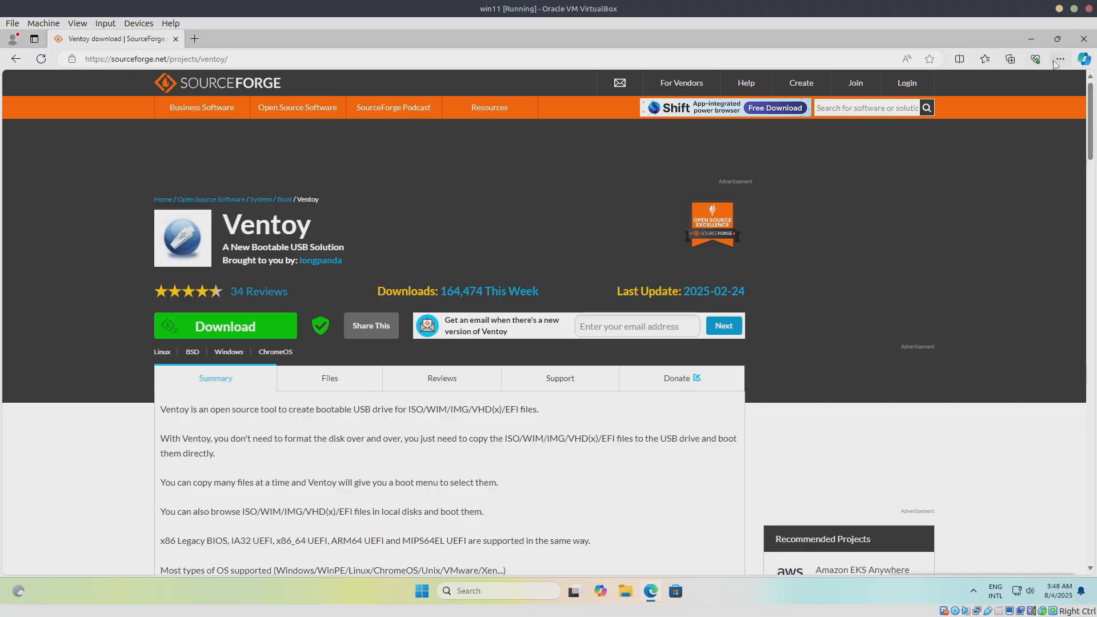
{"action": "left_click", "coordinate": [1060, 58]}
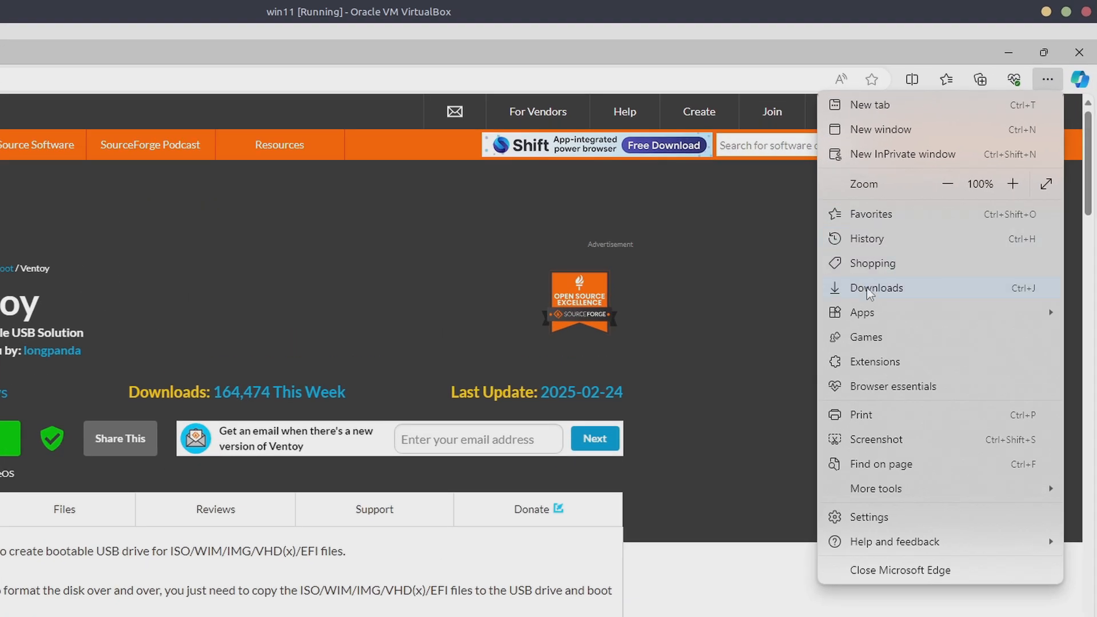
{"action": "left_click", "coordinate": [869, 290]}
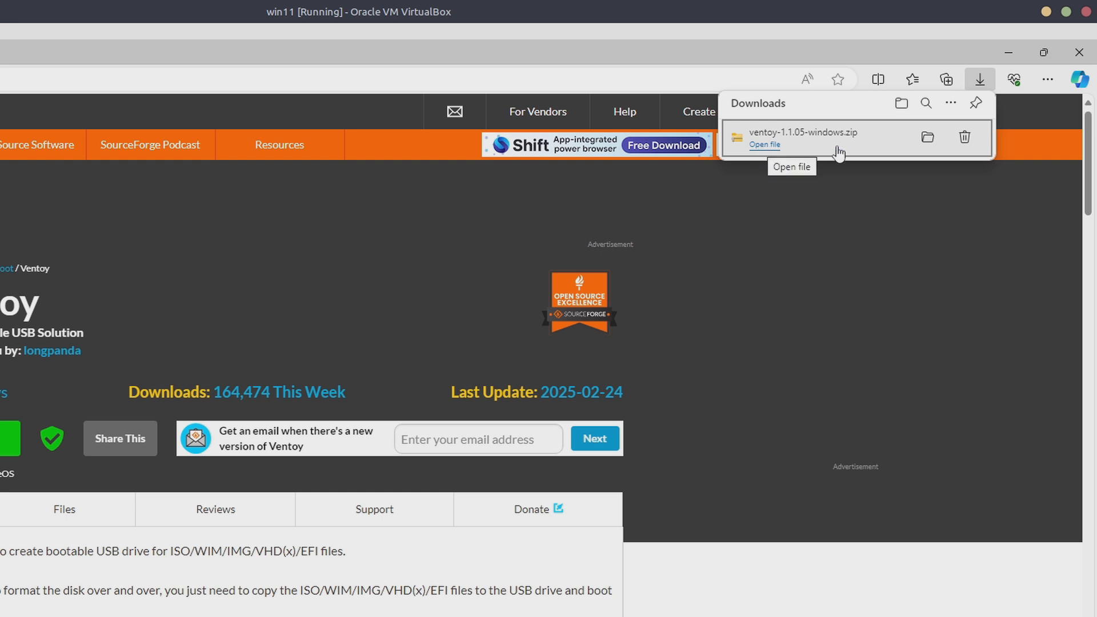
{"action": "left_click", "coordinate": [923, 140]}
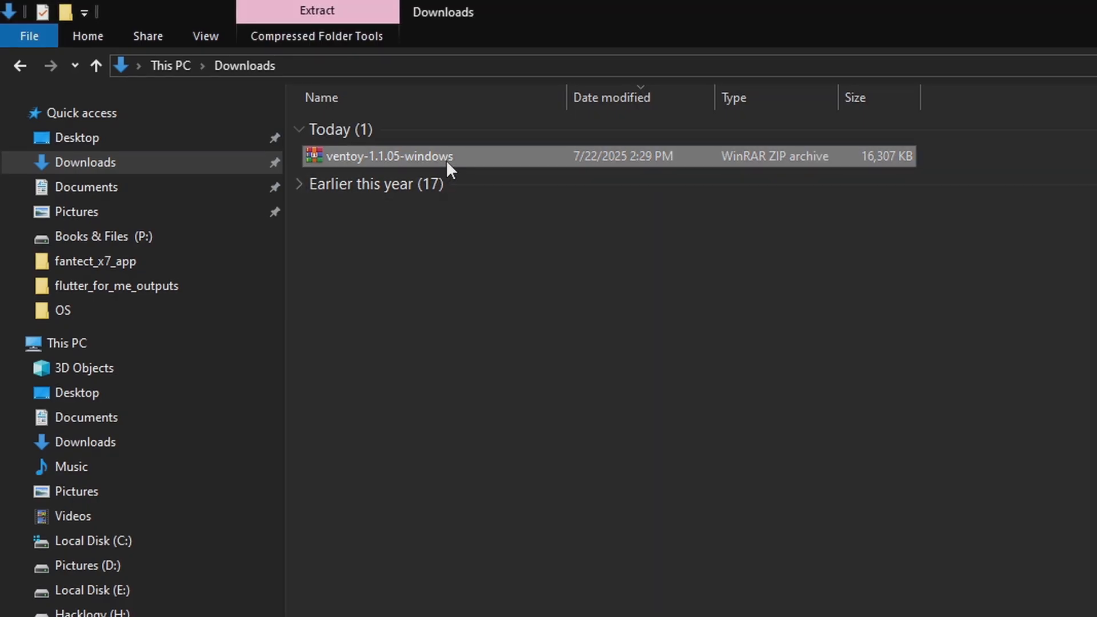
Extract the ventoy-1.1.05-windows archive into a ventoy-1.1.05-windows folder inside Downloads
{"action": "right_click", "coordinate": [447, 161]}
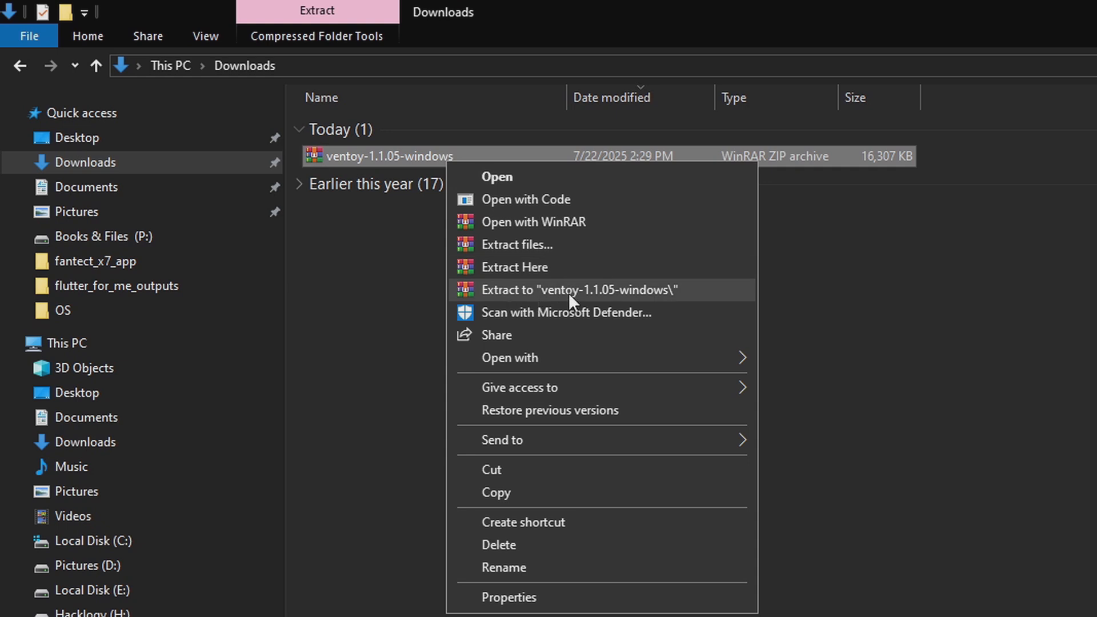
{"action": "left_click", "coordinate": [715, 293]}
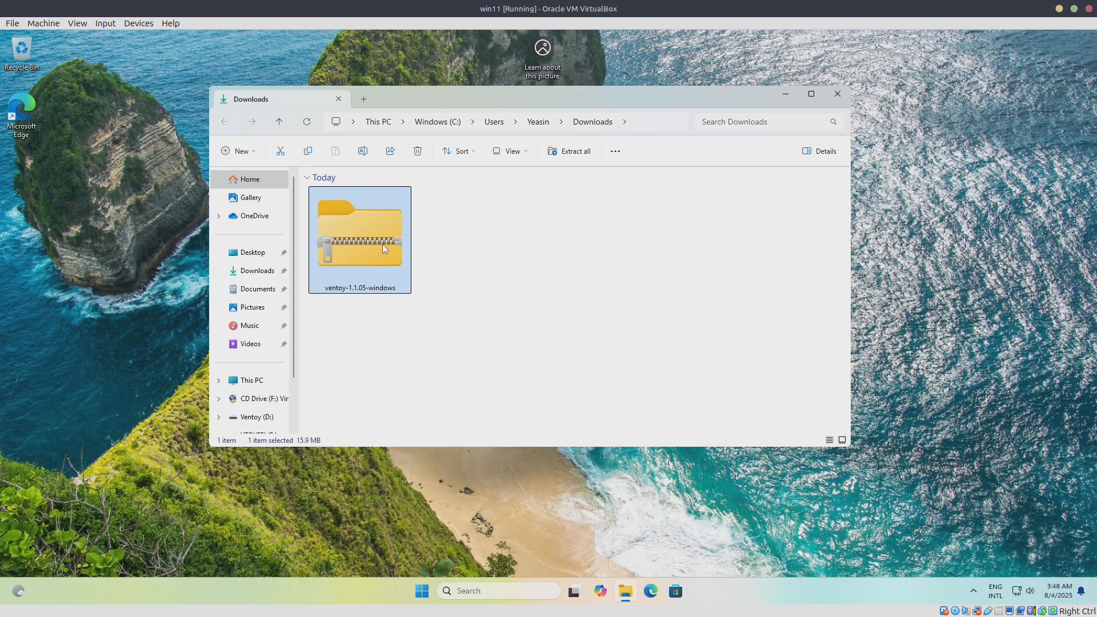
{"action": "right_click", "coordinate": [382, 243]}
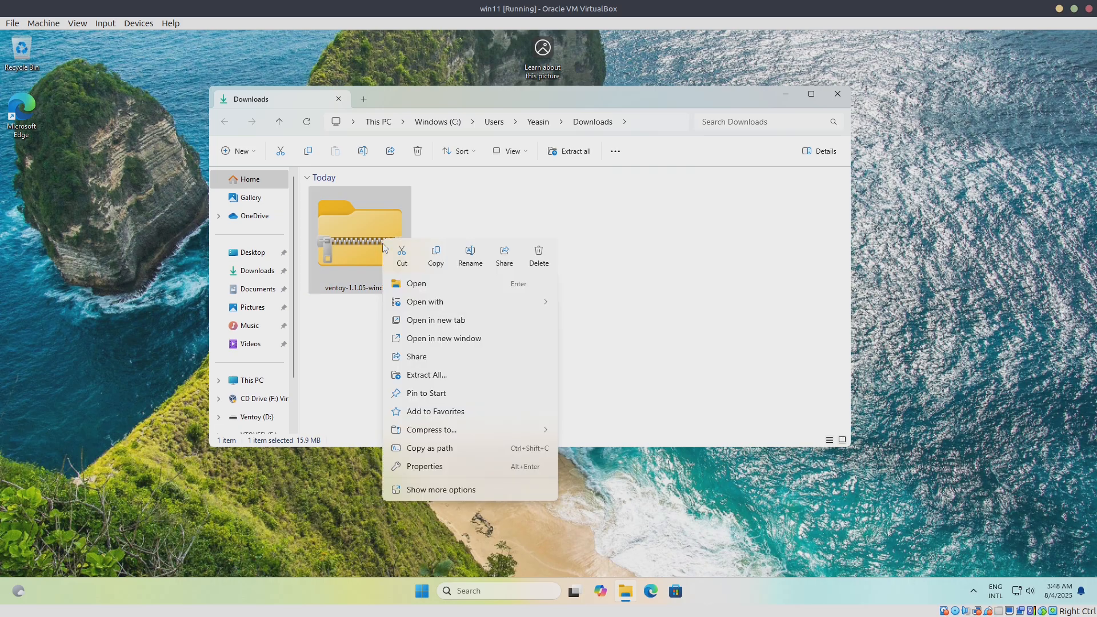
{"action": "left_click", "coordinate": [483, 381]}
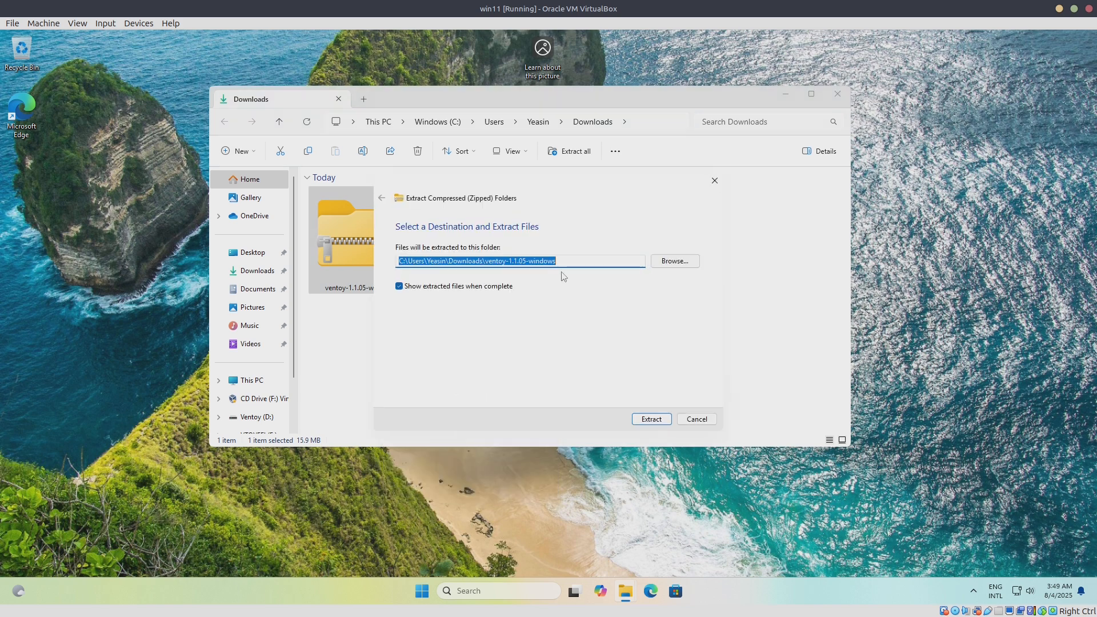
{"action": "left_click", "coordinate": [650, 422]}
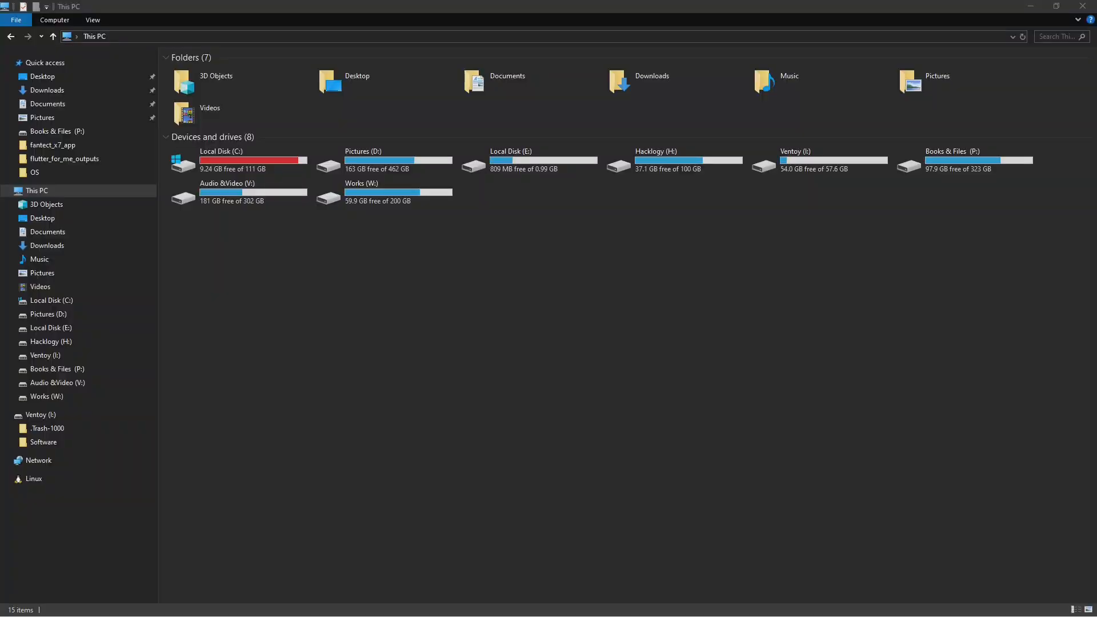
Open the ventoy-1.1.05 folder inside the extracted download and run Ventoy2Disk, allowing it to make changes to the device
{"action": "left_click", "coordinate": [791, 174]}
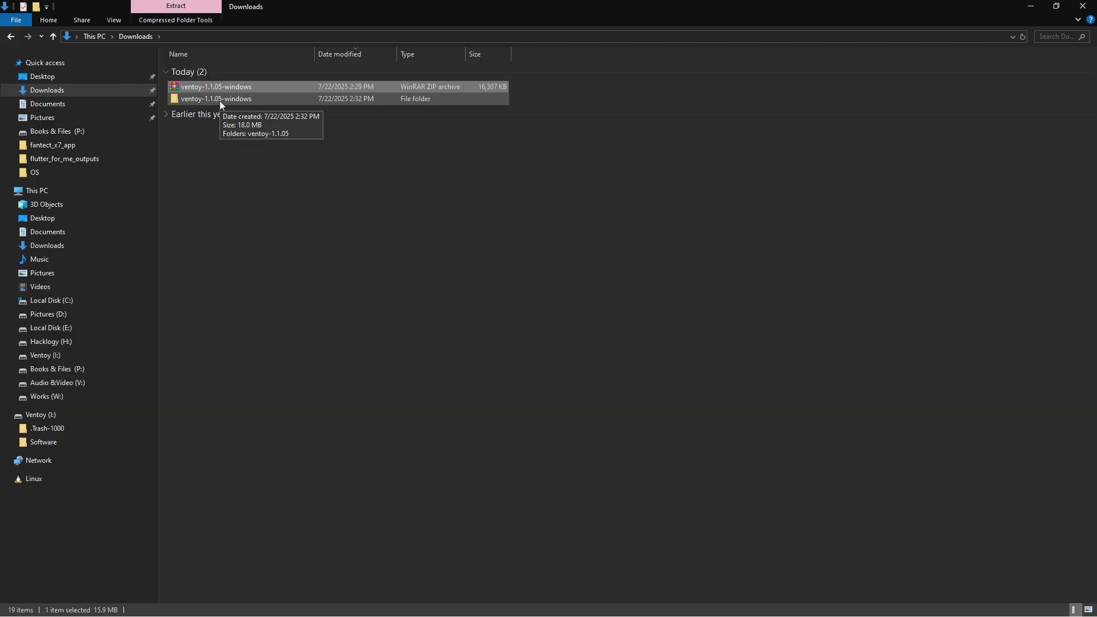
{"action": "scroll", "coordinate": [219, 101], "scroll_direction": "up", "scroll_amount": 2}
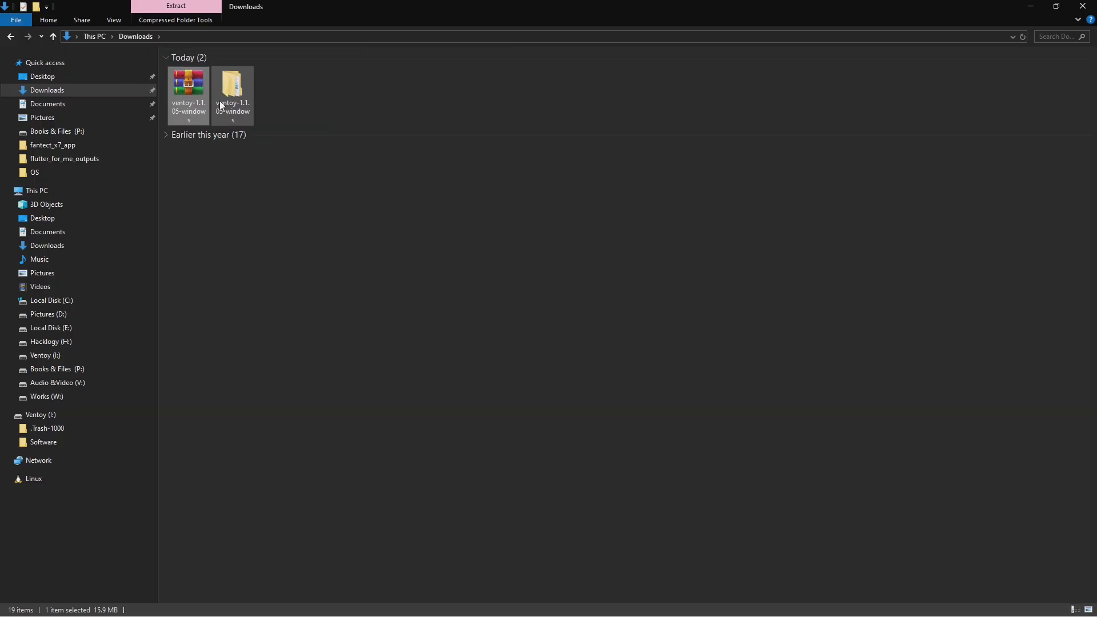
{"action": "scroll", "coordinate": [221, 105], "scroll_direction": "up", "scroll_amount": 1}
{"action": "left_click", "coordinate": [232, 159]}
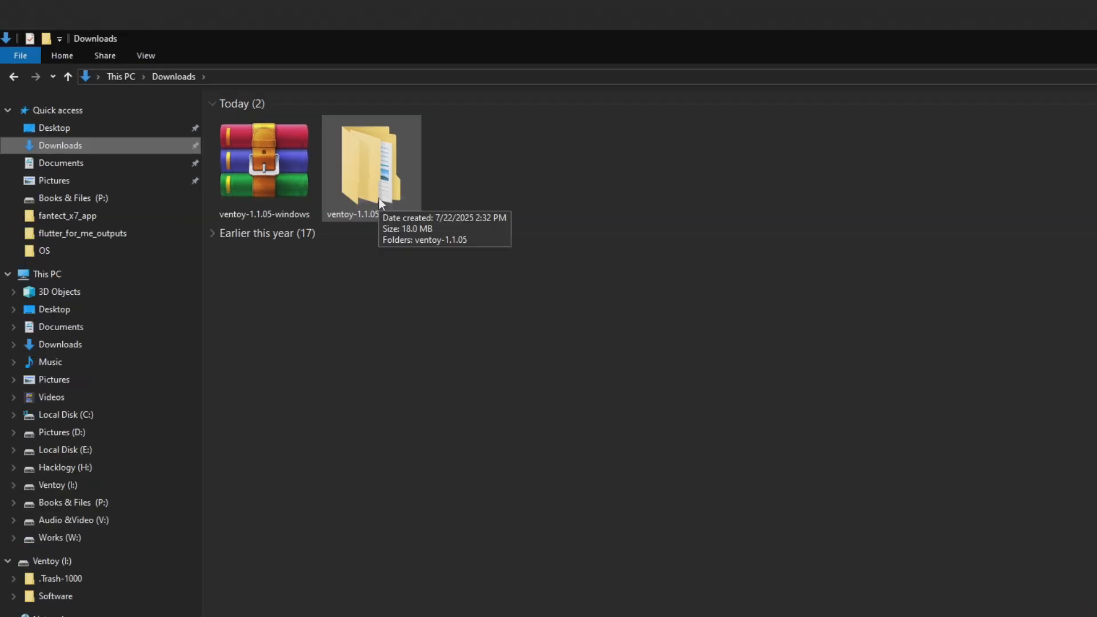
{"action": "double_click", "coordinate": [379, 197]}
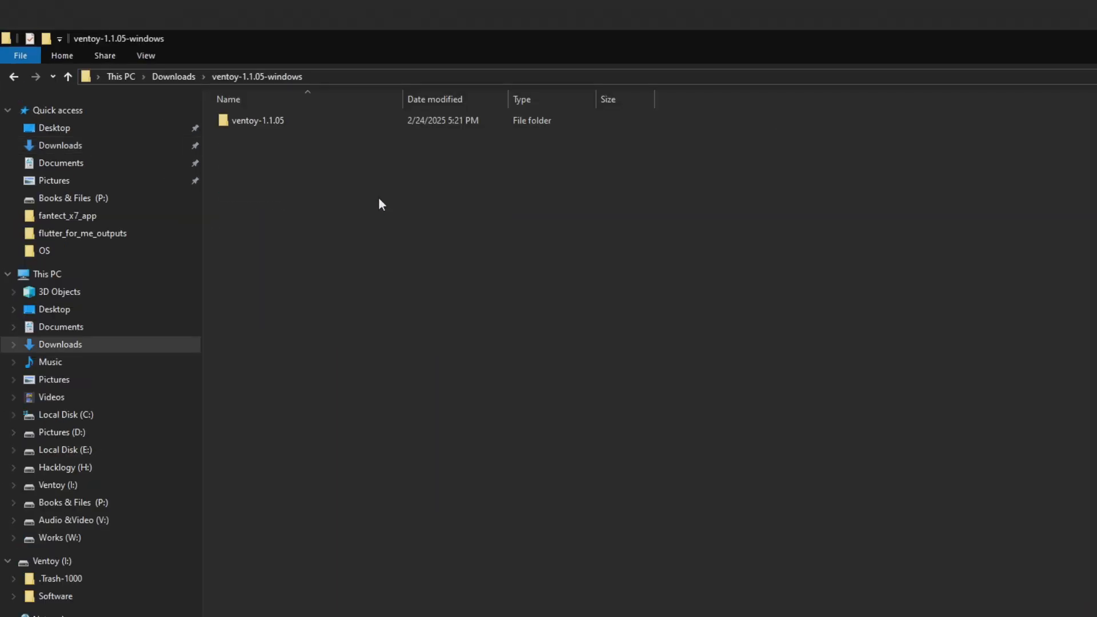
{"action": "double_click", "coordinate": [307, 124]}
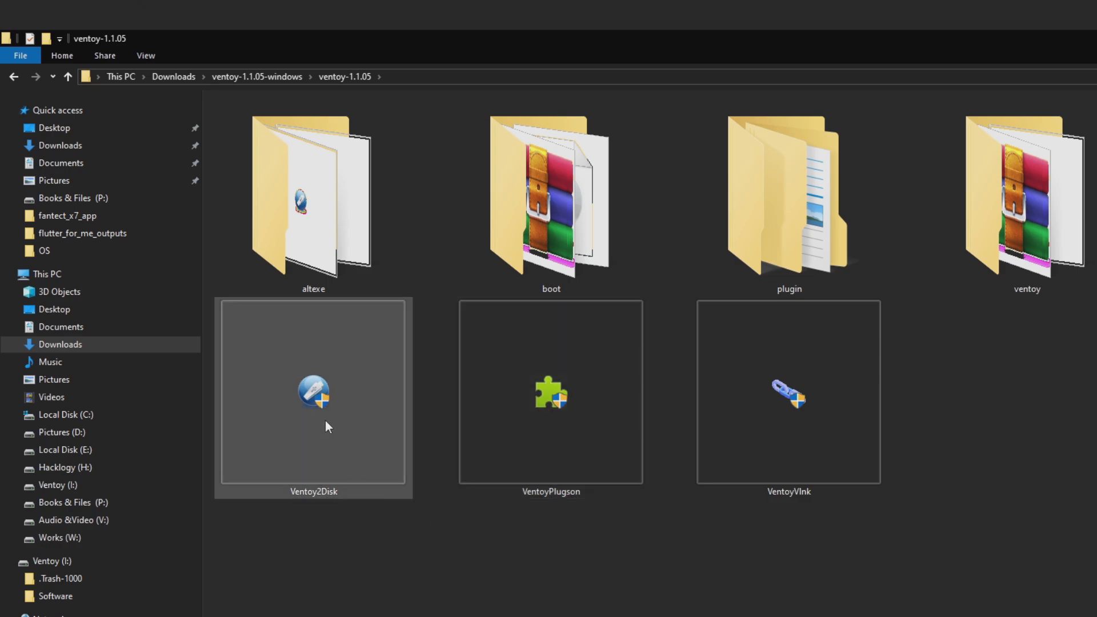
{"action": "double_click", "coordinate": [324, 415]}
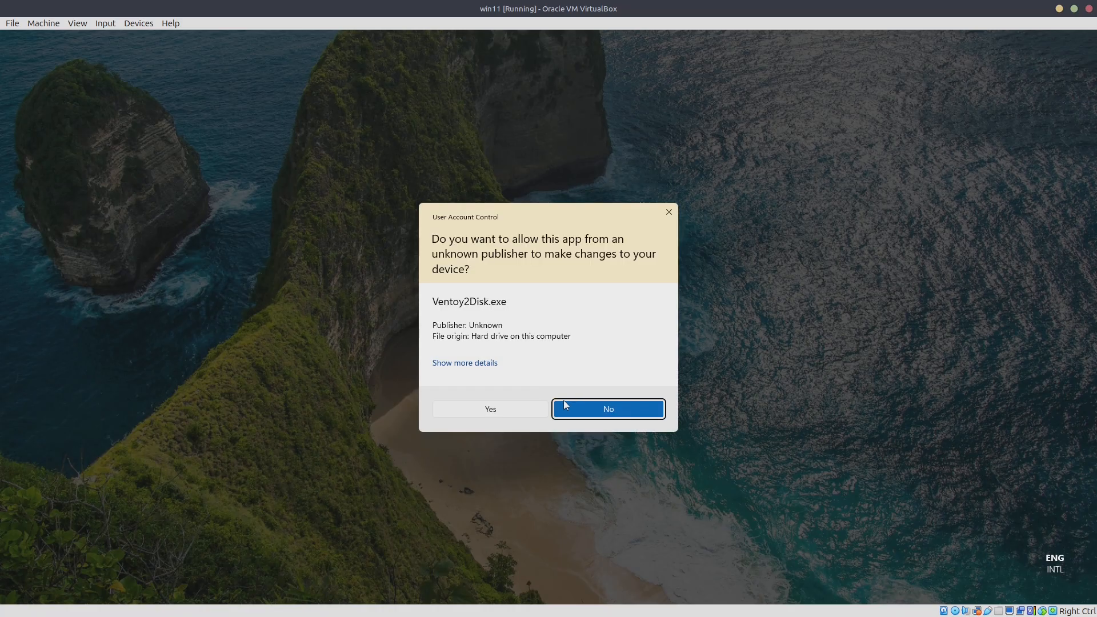
{"action": "left_click", "coordinate": [495, 410]}
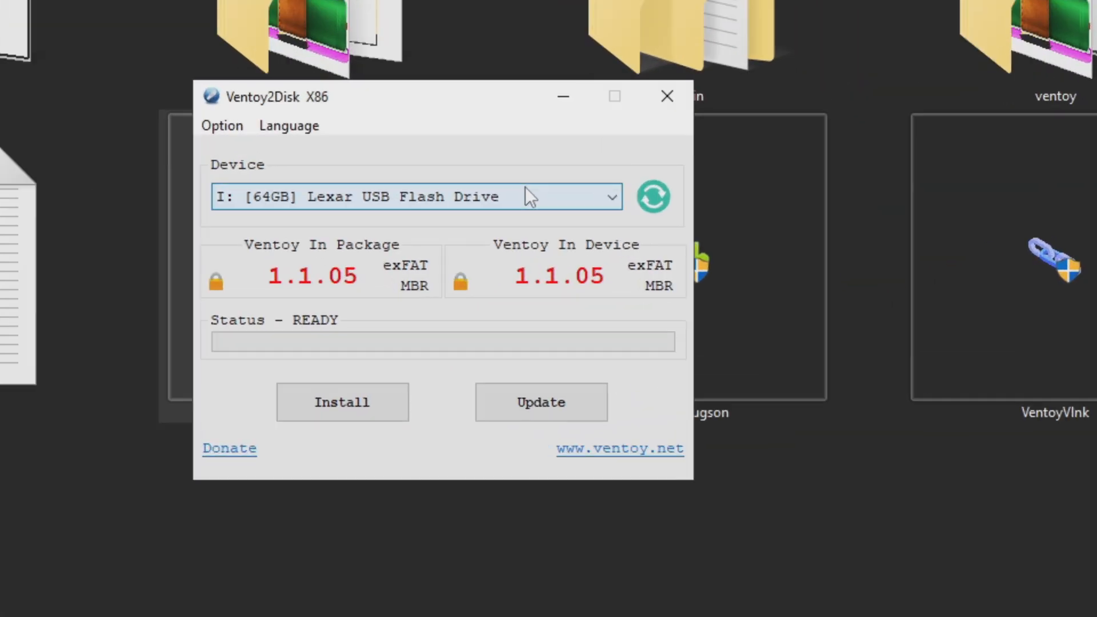
Choose the 64GB Lexar USB Flash Drive (I:) as the target device
{"action": "left_click", "coordinate": [526, 187]}
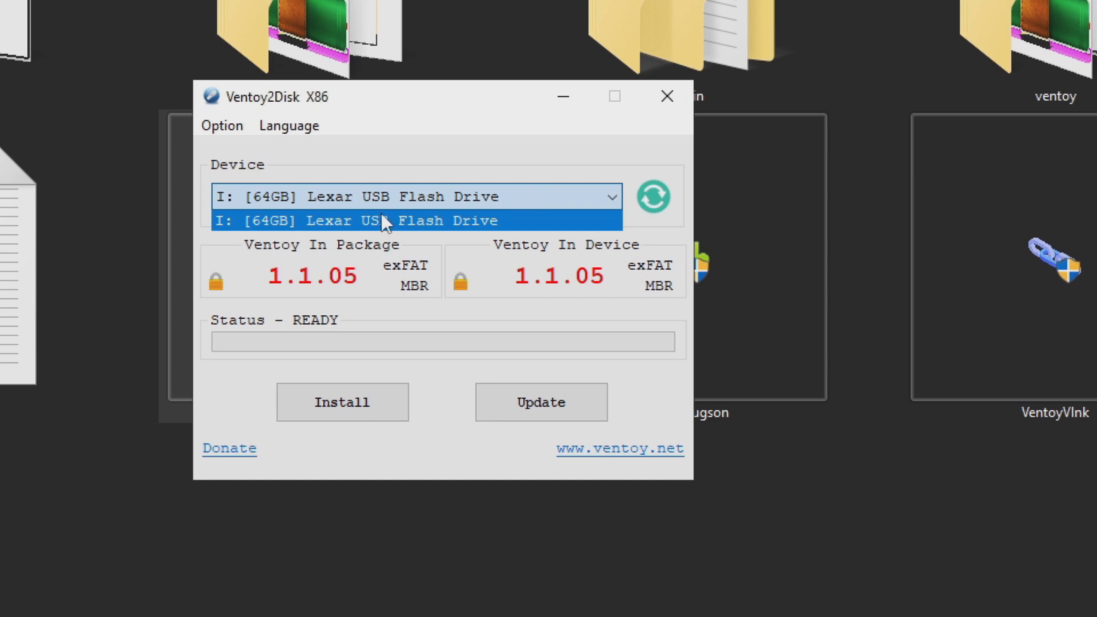
{"action": "left_click", "coordinate": [363, 220]}
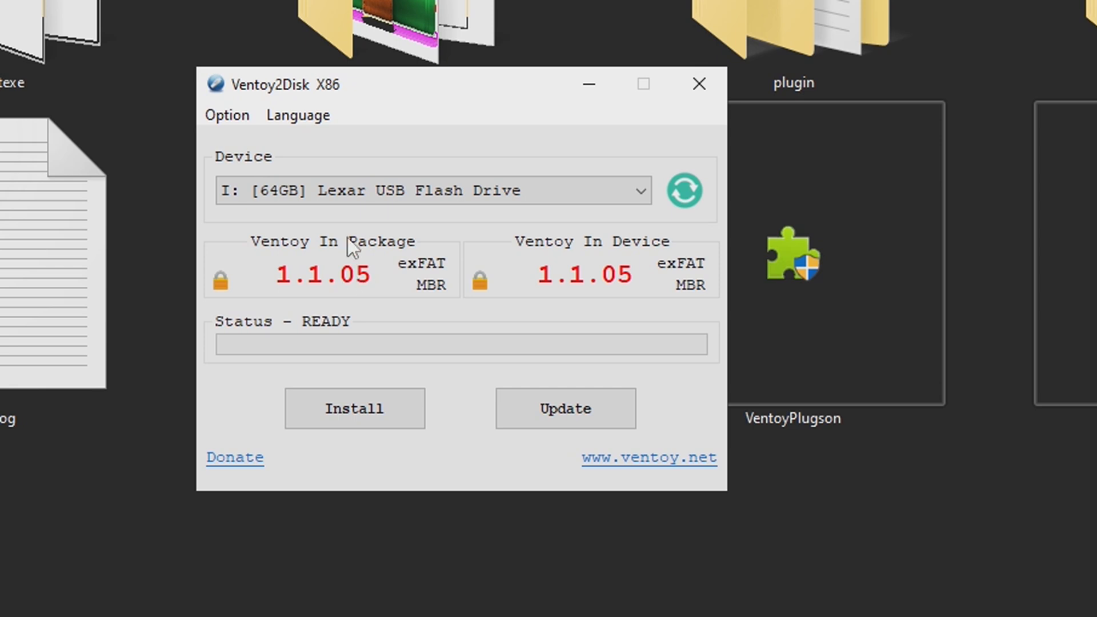
{"action": "left_click", "coordinate": [315, 188]}
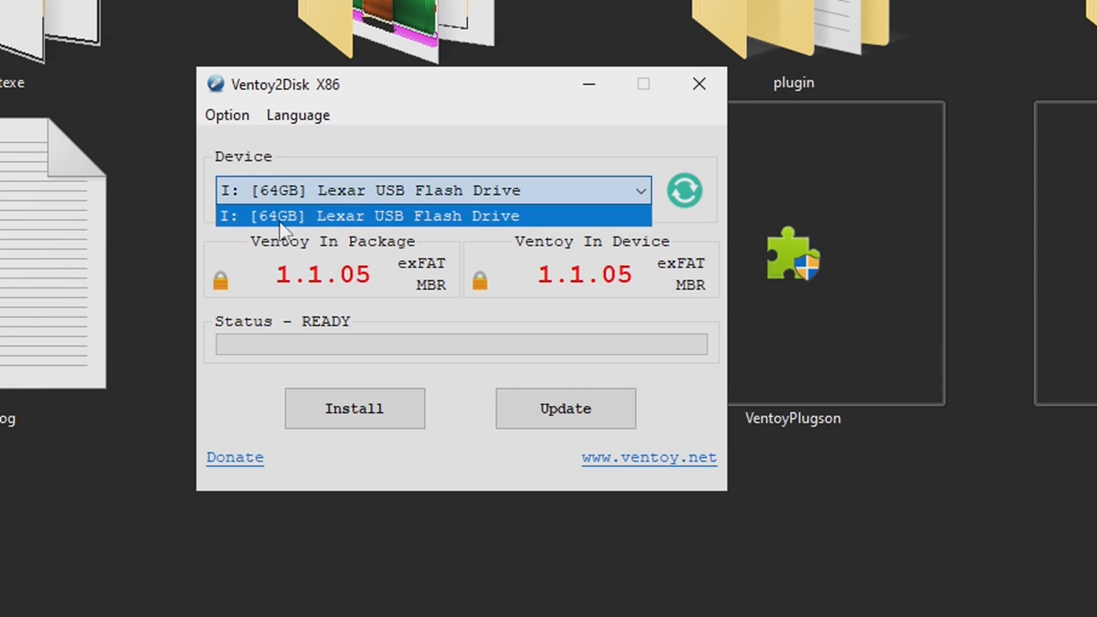
{"action": "left_click", "coordinate": [454, 218]}
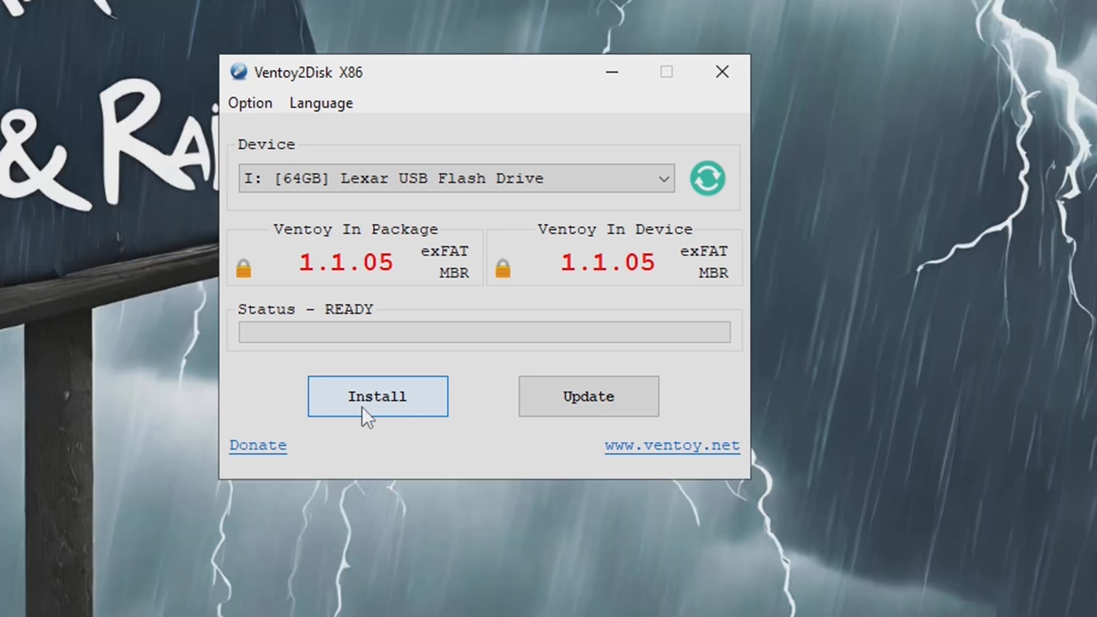
Install Ventoy on the selected drive, entering YES to confirm a fresh install and accepting the formatting warnings, and close Ventoy2Disk
{"action": "left_click", "coordinate": [338, 419]}
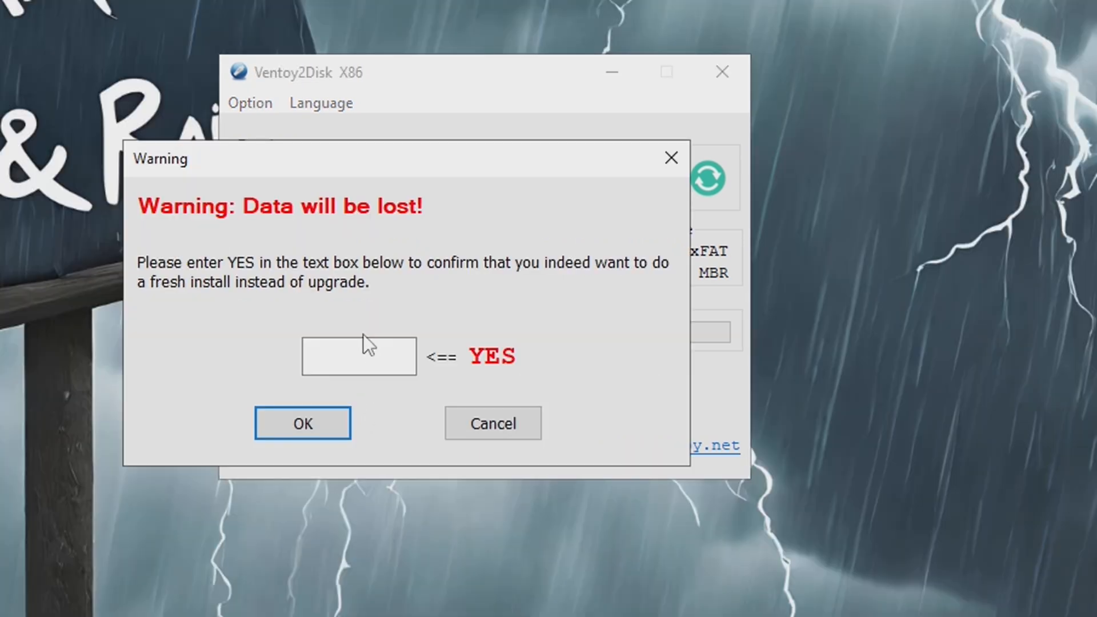
{"action": "left_click", "coordinate": [347, 354]}
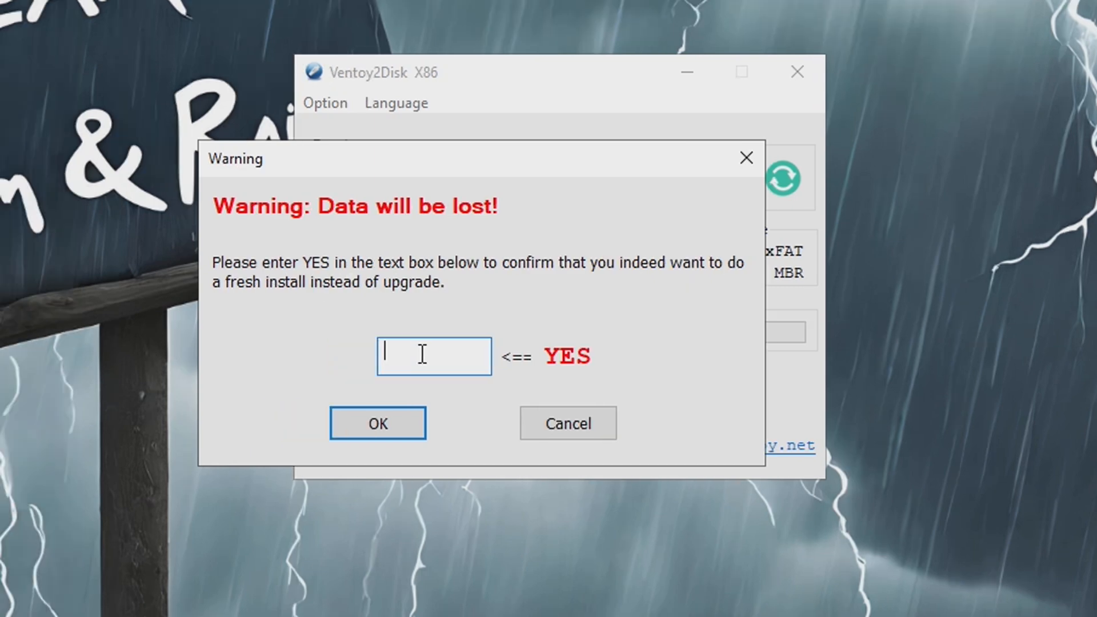
{"action": "type", "text": "YES"}
{"action": "left_click_drag", "start_coordinate": [425, 353], "coordinate": [362, 352]}
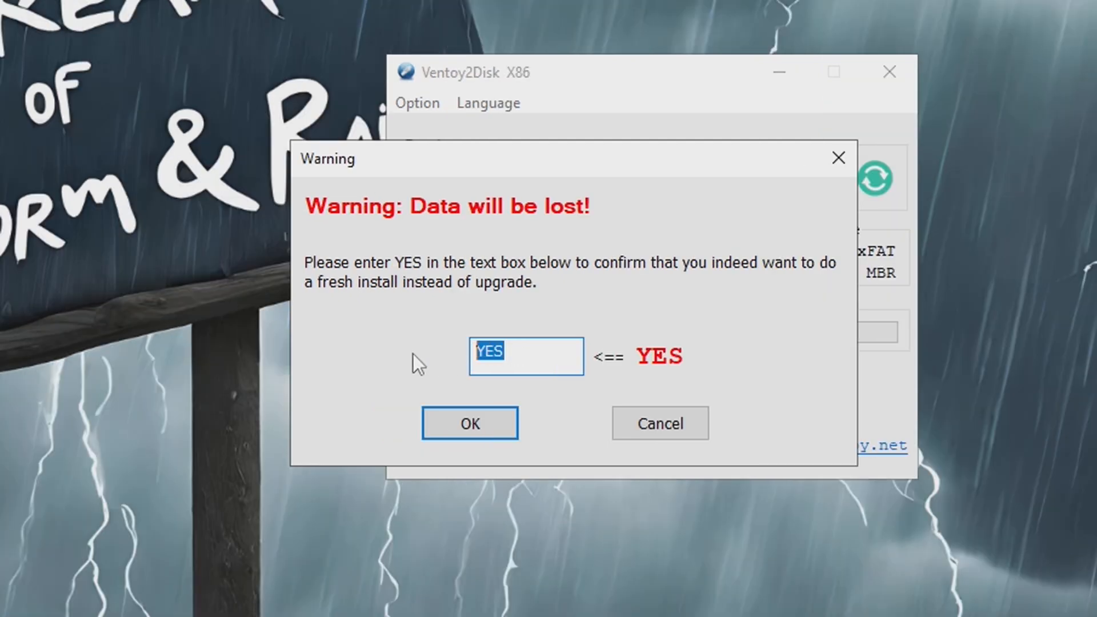
{"action": "left_click", "coordinate": [469, 421]}
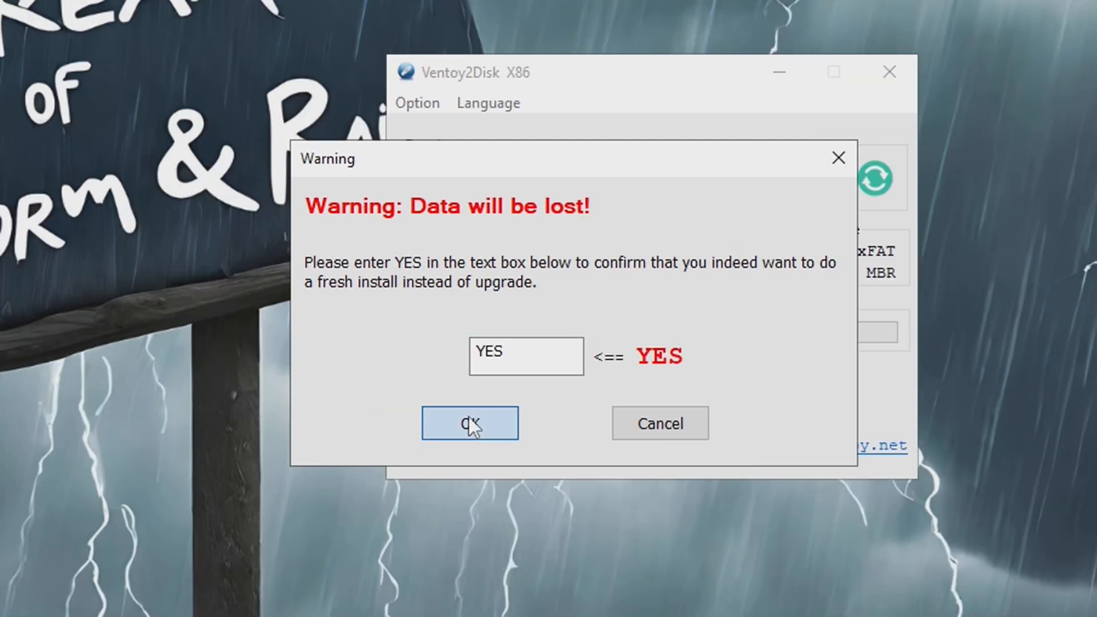
{"action": "left_click", "coordinate": [652, 407]}
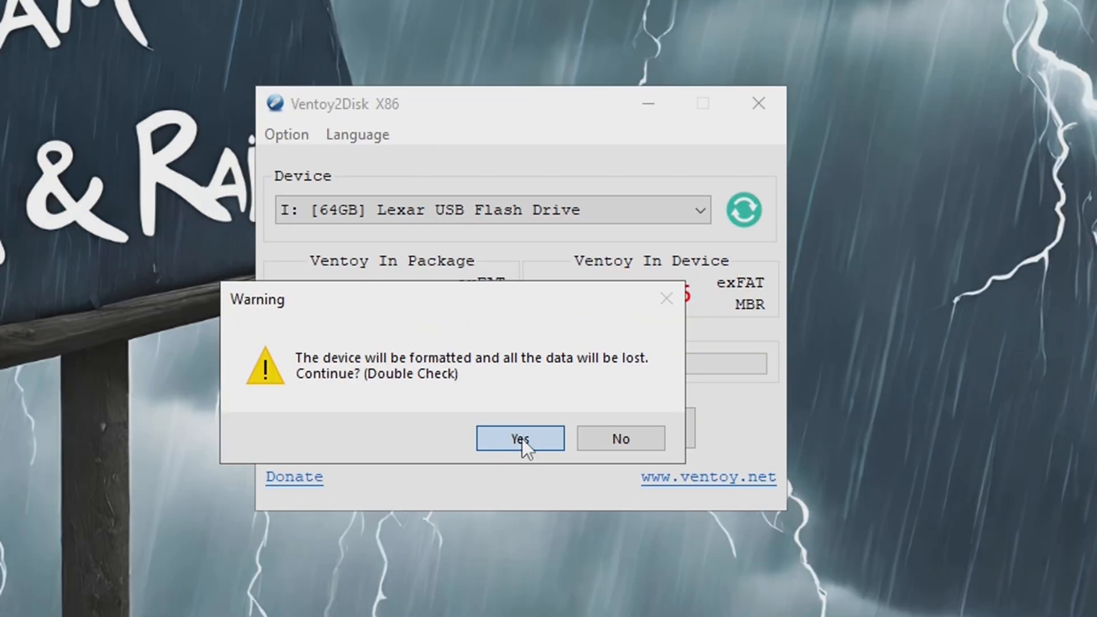
{"action": "left_click", "coordinate": [522, 439]}
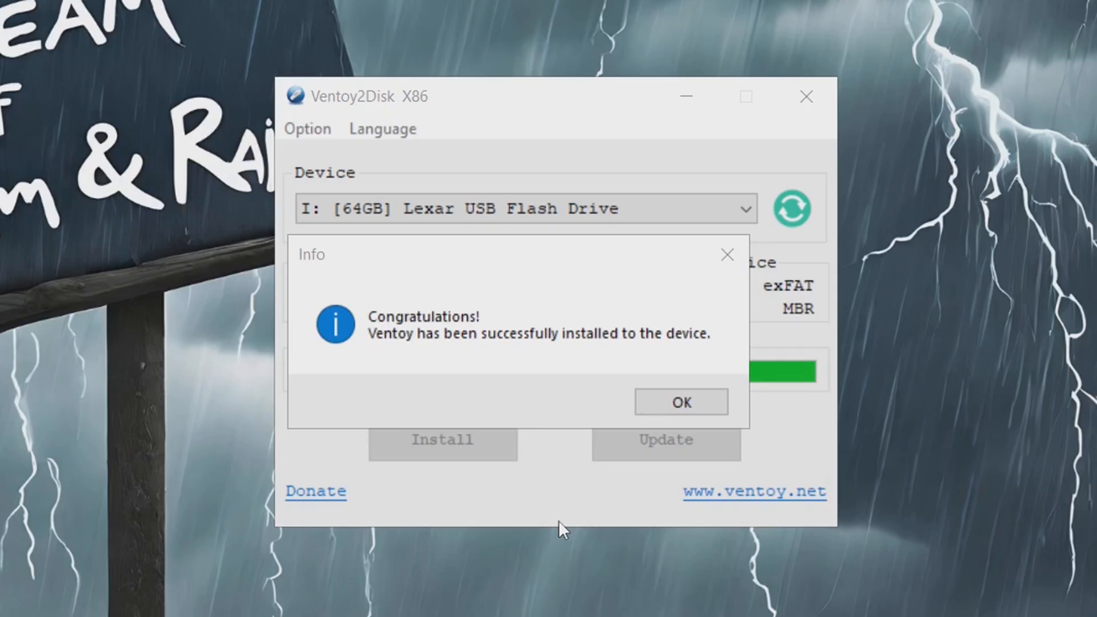
{"action": "left_click", "coordinate": [707, 401]}
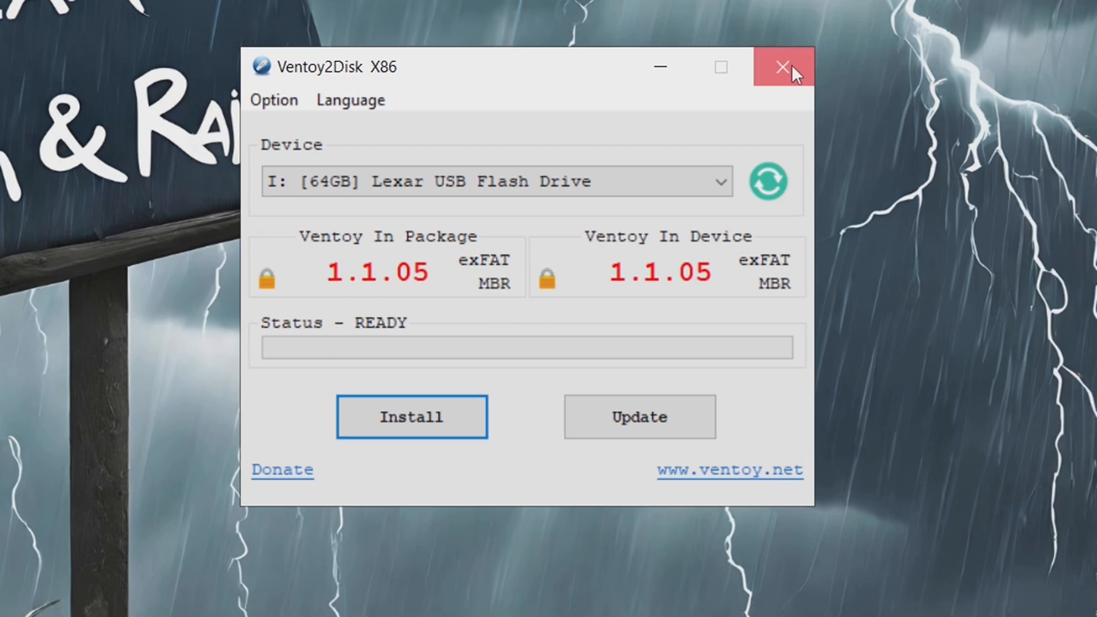
{"action": "left_click", "coordinate": [791, 64]}
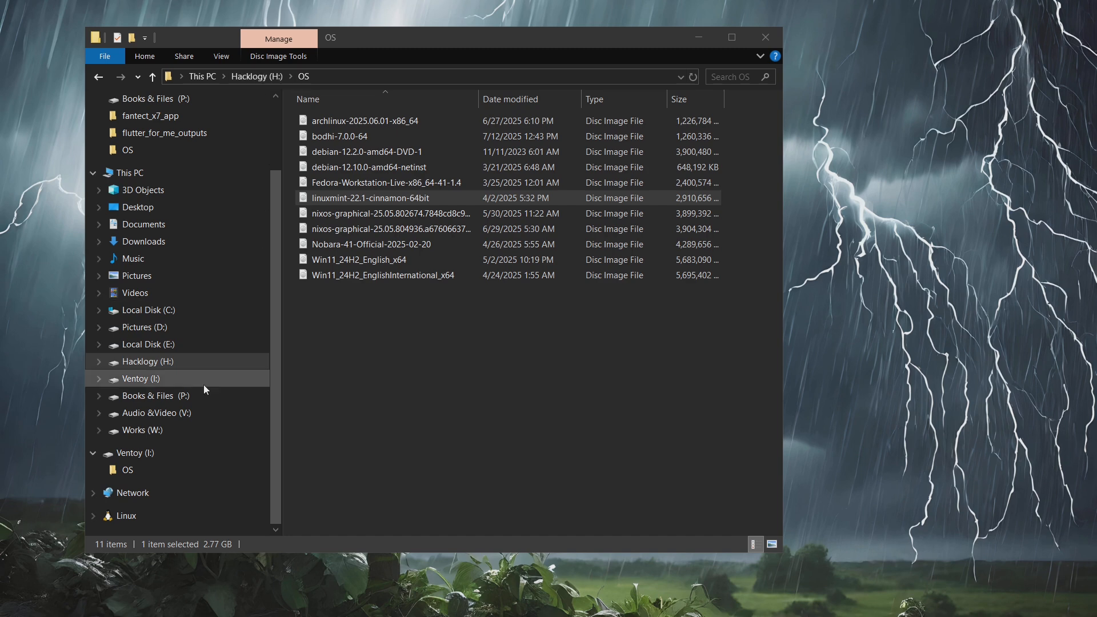
Permanently delete the OS folder from the Ventoy (I:) drive
{"action": "left_click", "coordinate": [162, 452]}
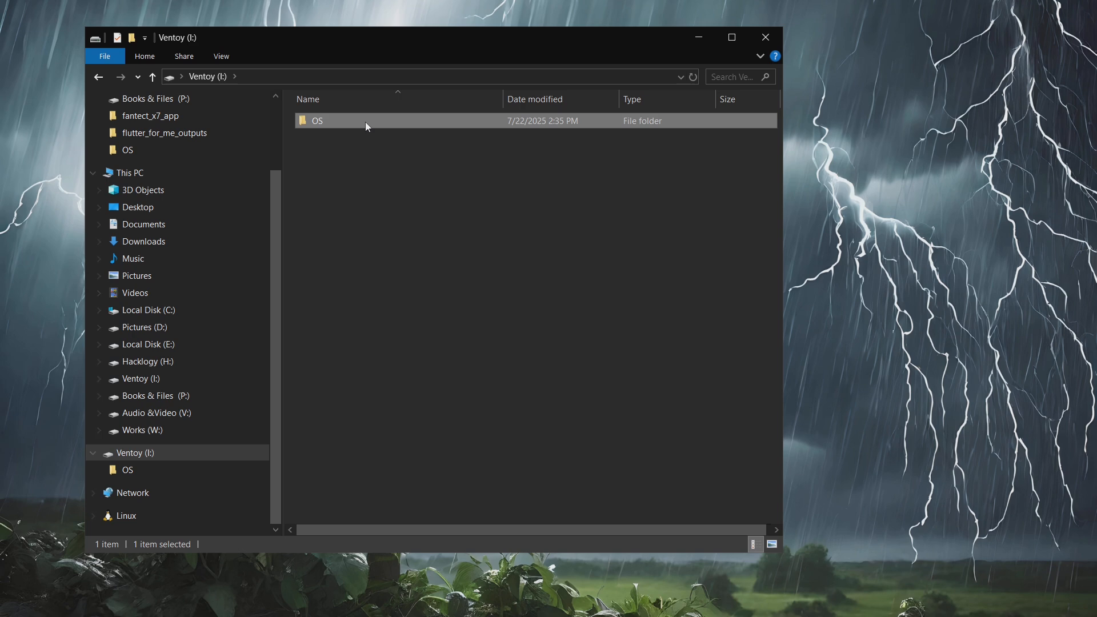
{"action": "key", "text": "shift+Delete"}
{"action": "left_click", "coordinate": [623, 401]}
{"action": "scroll", "coordinate": [223, 188], "scroll_direction": "up", "scroll_amount": 3}
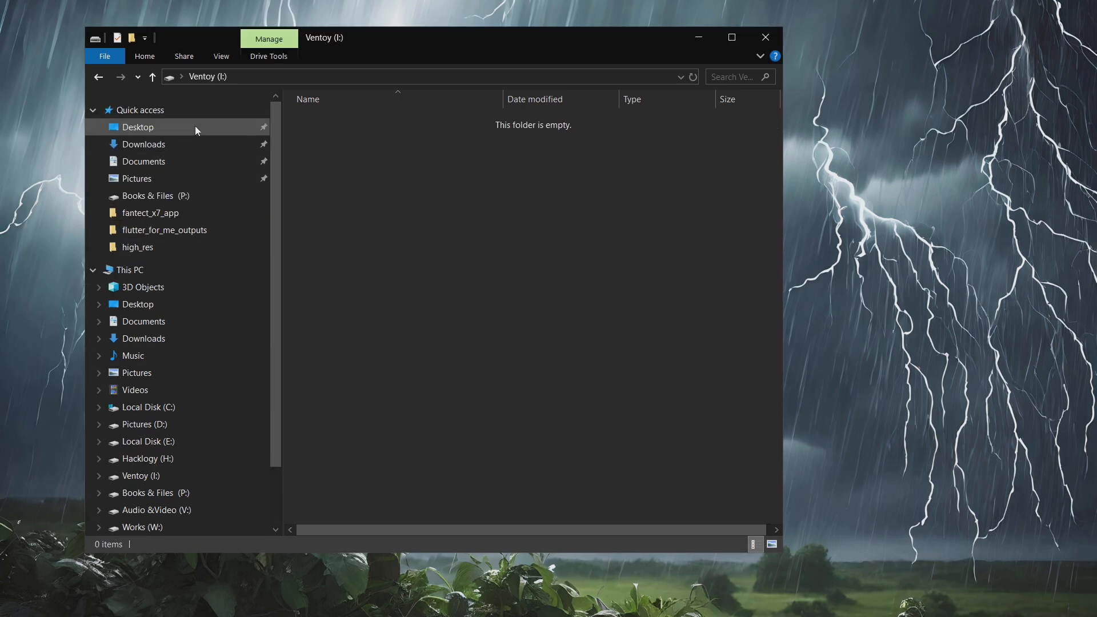
Move the OS folder from the Hacklogy (H:) drive to the root of the Ventoy (I:) drive
{"action": "left_click", "coordinate": [100, 77]}
{"action": "left_click", "coordinate": [259, 76]}
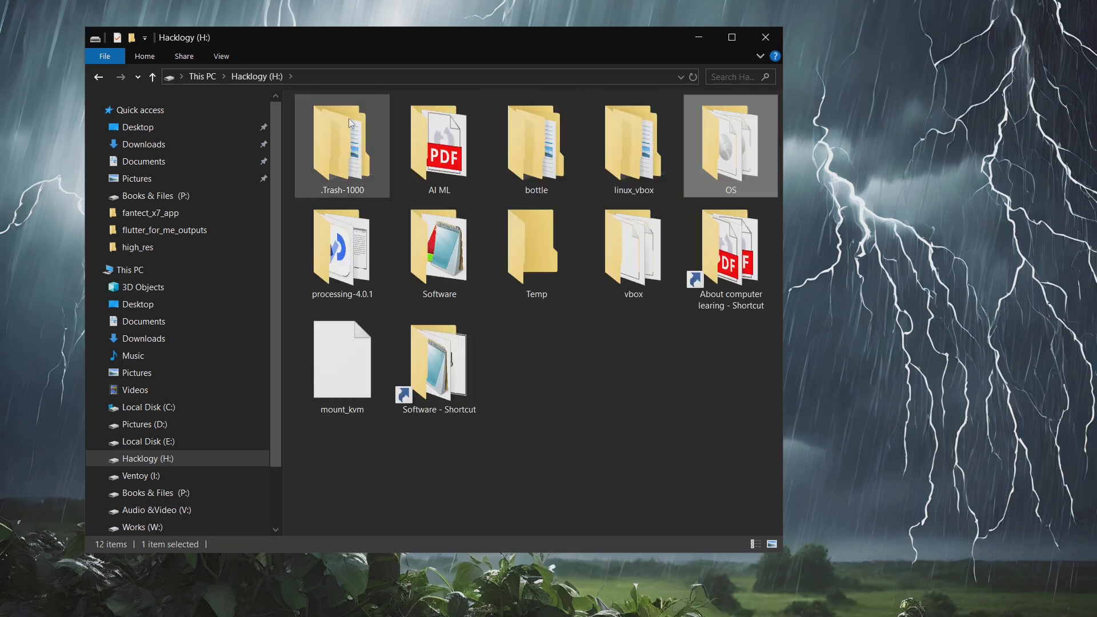
{"action": "right_click", "coordinate": [734, 147]}
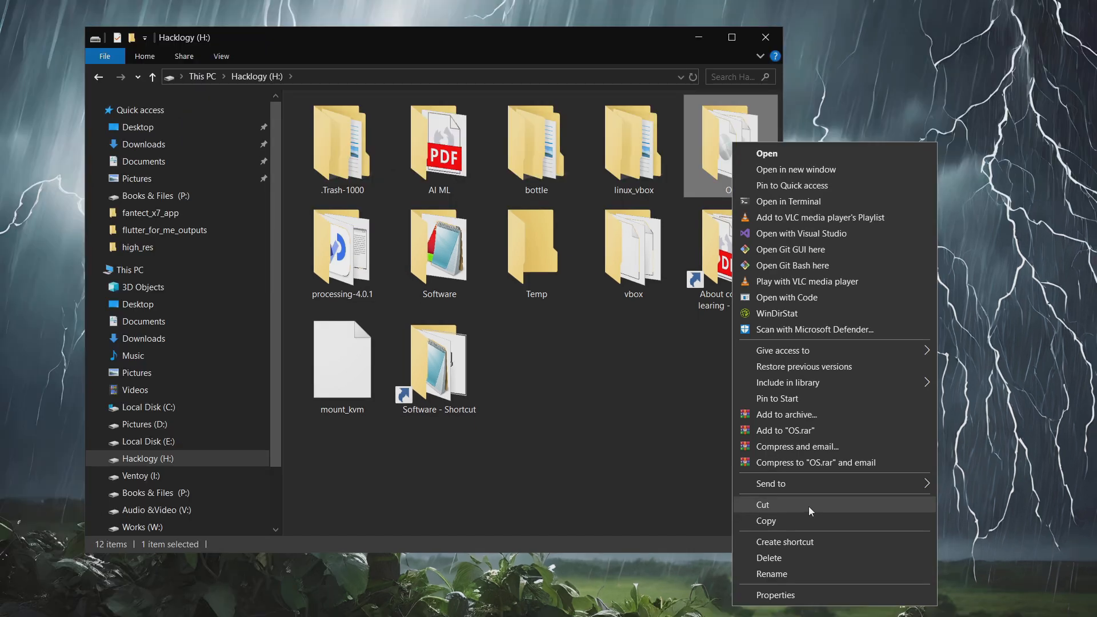
{"action": "left_click", "coordinate": [784, 503]}
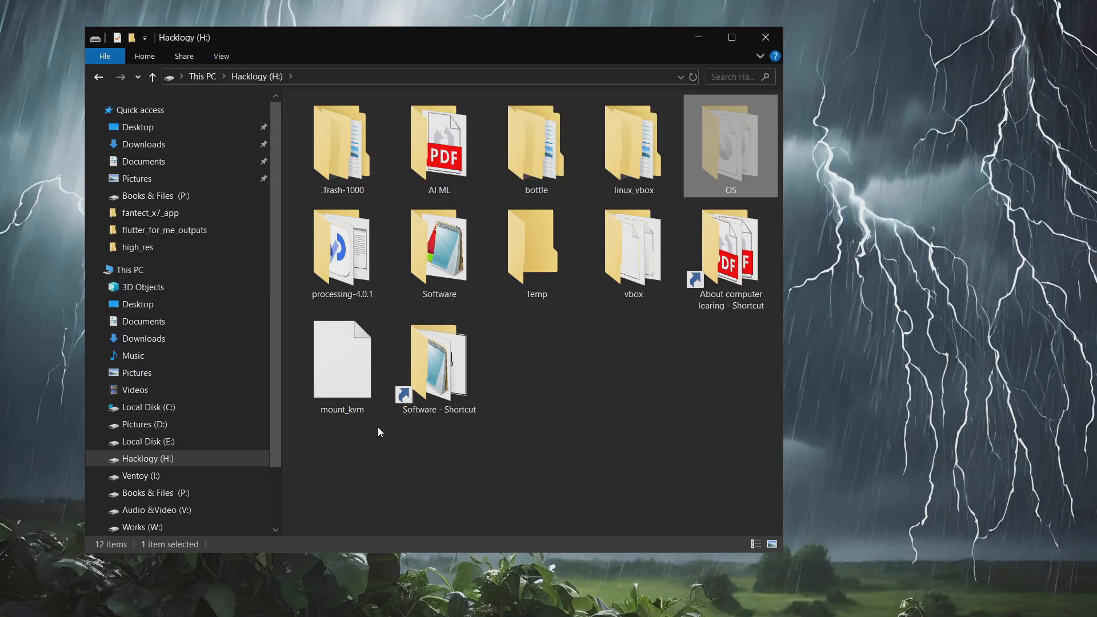
{"action": "scroll", "coordinate": [234, 448], "scroll_direction": "down", "scroll_amount": 3}
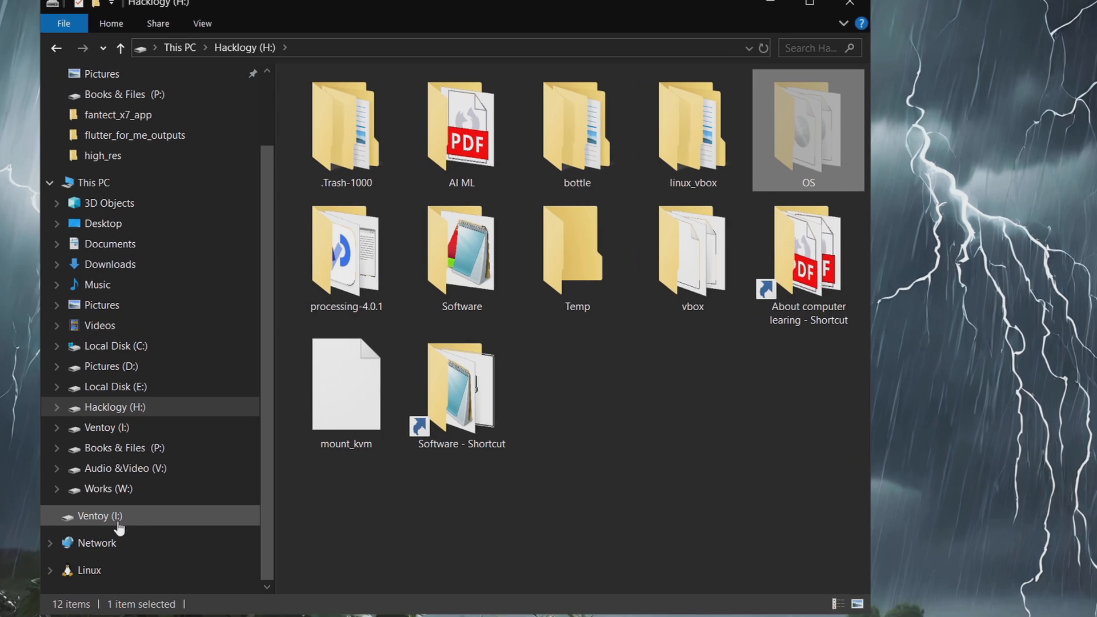
{"action": "left_click", "coordinate": [150, 471]}
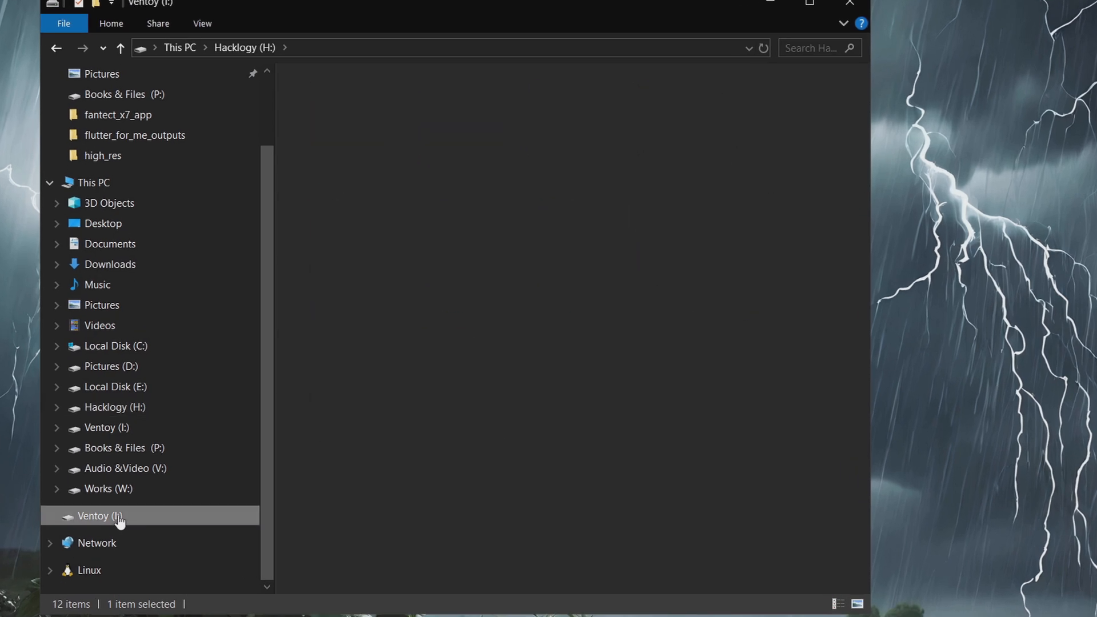
{"action": "right_click", "coordinate": [501, 276]}
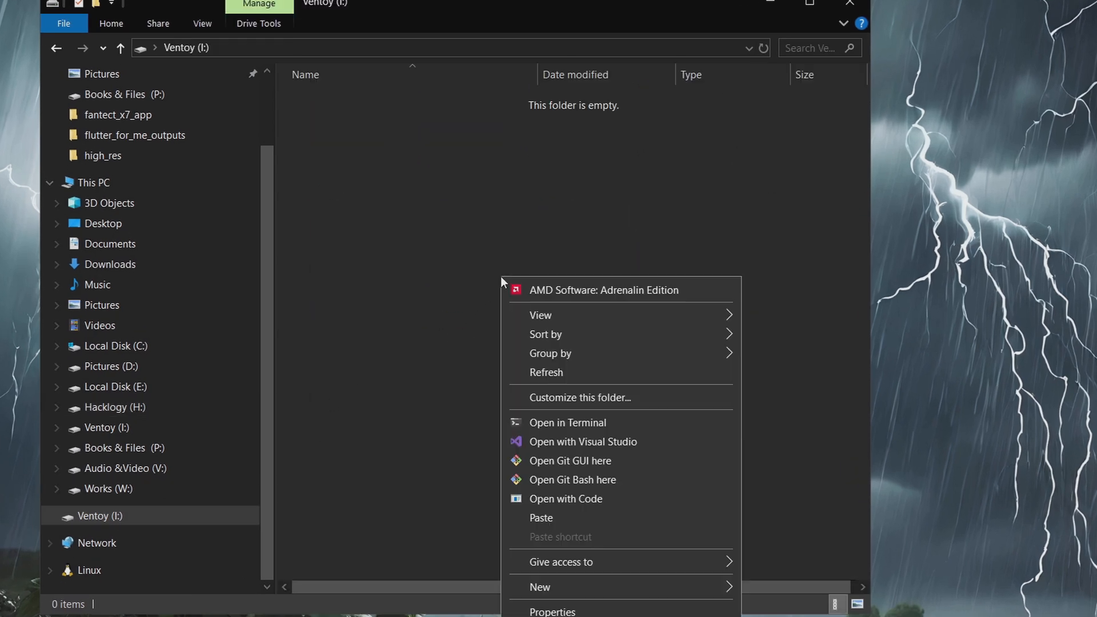
{"action": "left_click", "coordinate": [607, 523]}
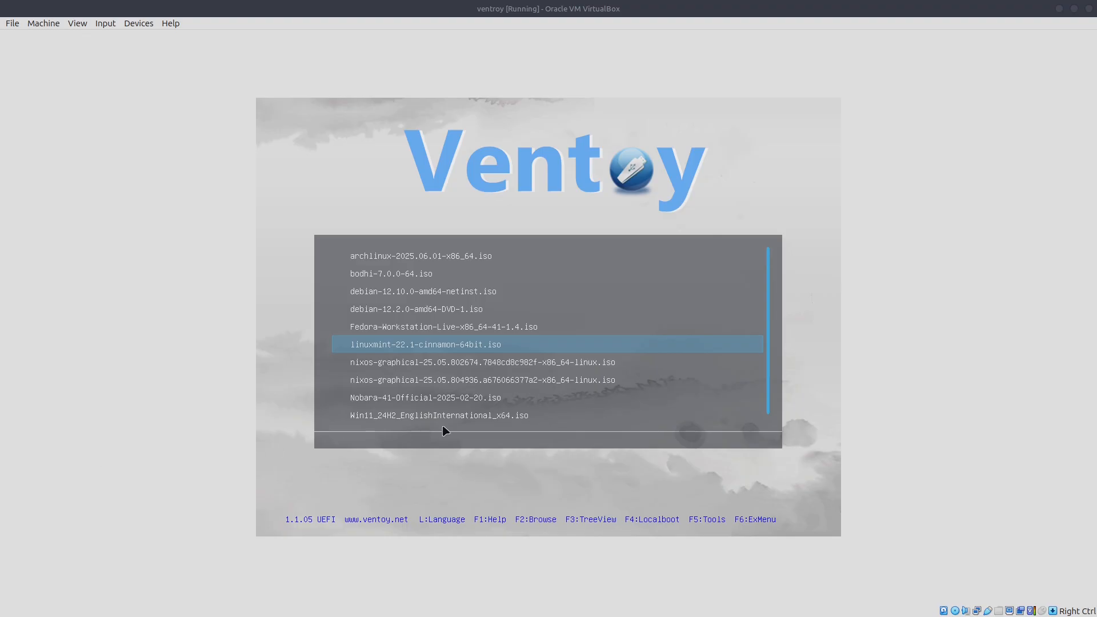
In the VirtualBox virtual machine, boot linuxmint-22.1-cinnamon-64bit.iso from the Ventoy menu and browse its GRUB entries
{"action": "left_click", "coordinate": [190, 354]}
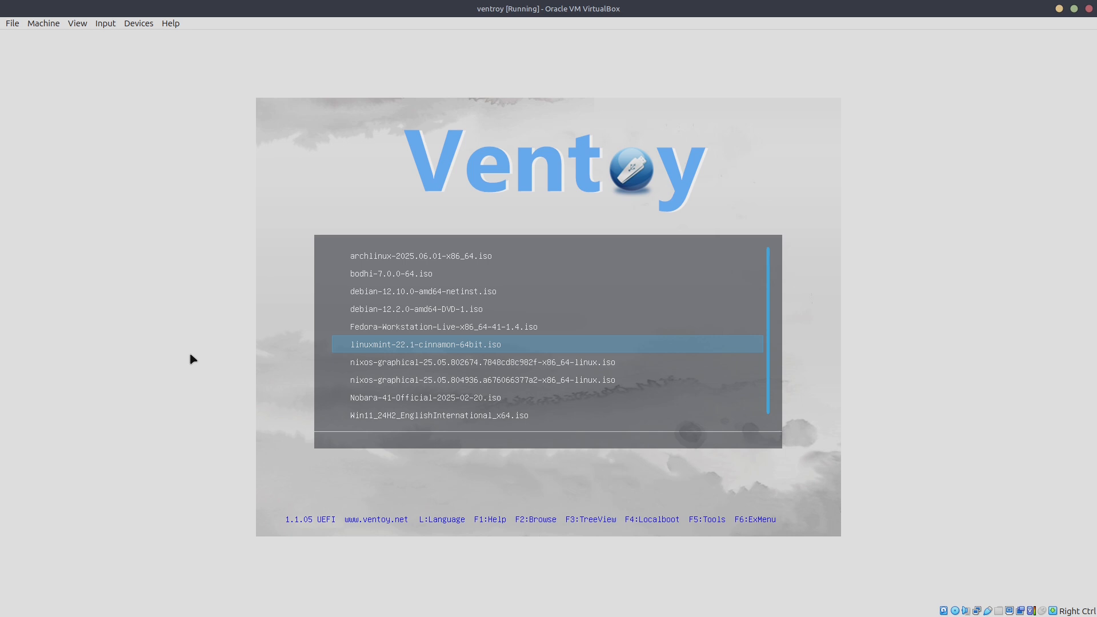
{"action": "key", "text": "Return"}
{"action": "key", "text": "Down"}
{"action": "key", "text": "Up"}
{"action": "key", "text": "Return"}
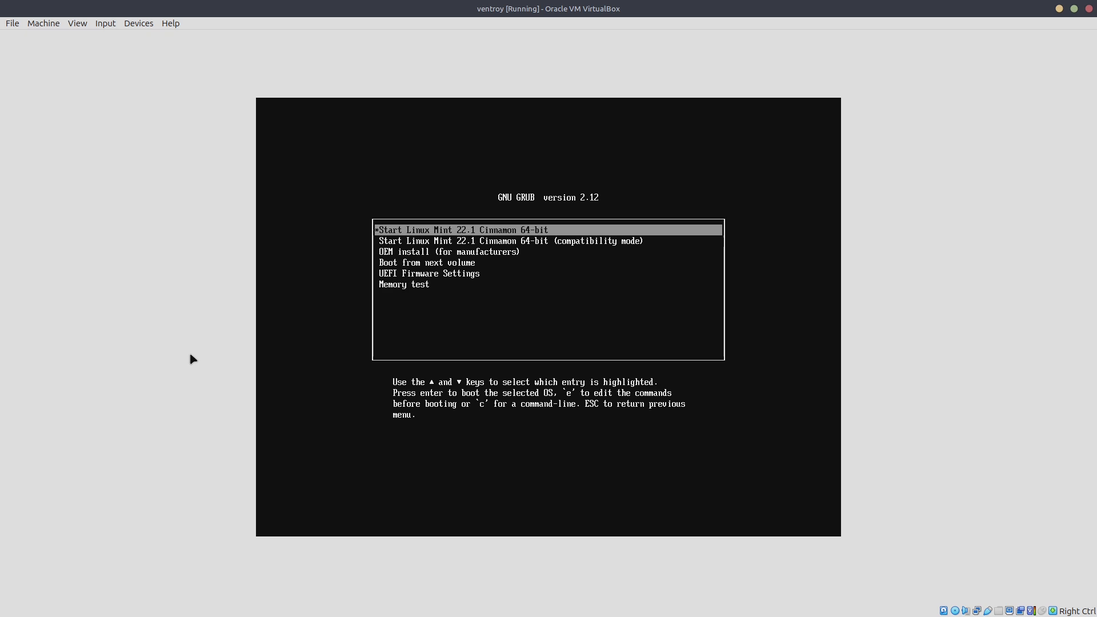
{"action": "key", "text": "Down"}
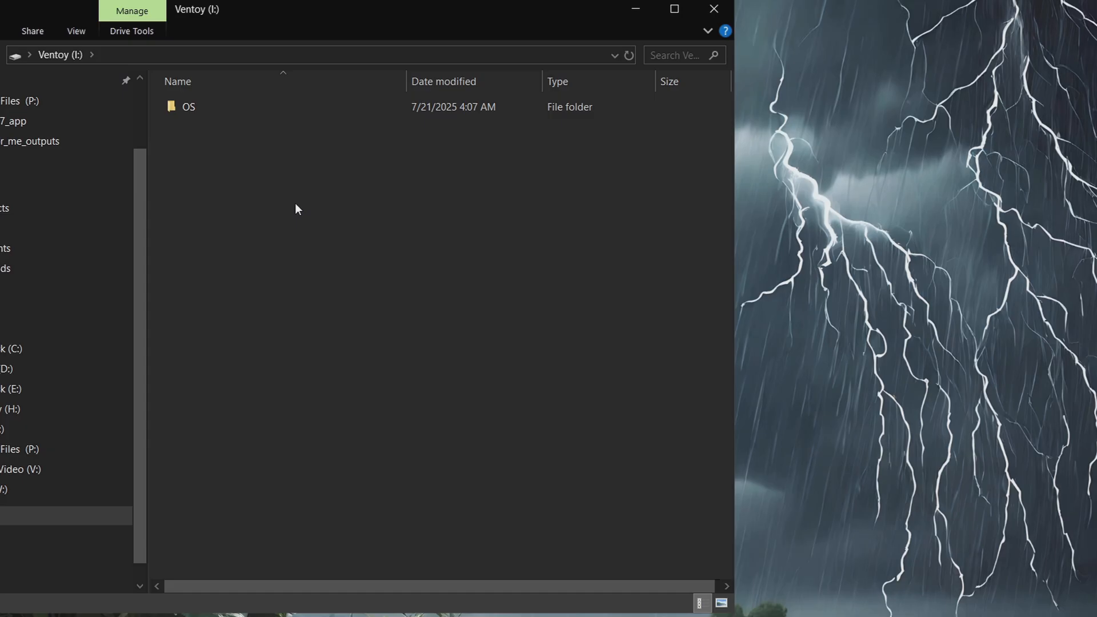
Back in File Explorer, create a folder named my_files beside the OS folder on the Ventoy (I:) drive
{"action": "right_click", "coordinate": [295, 203]}
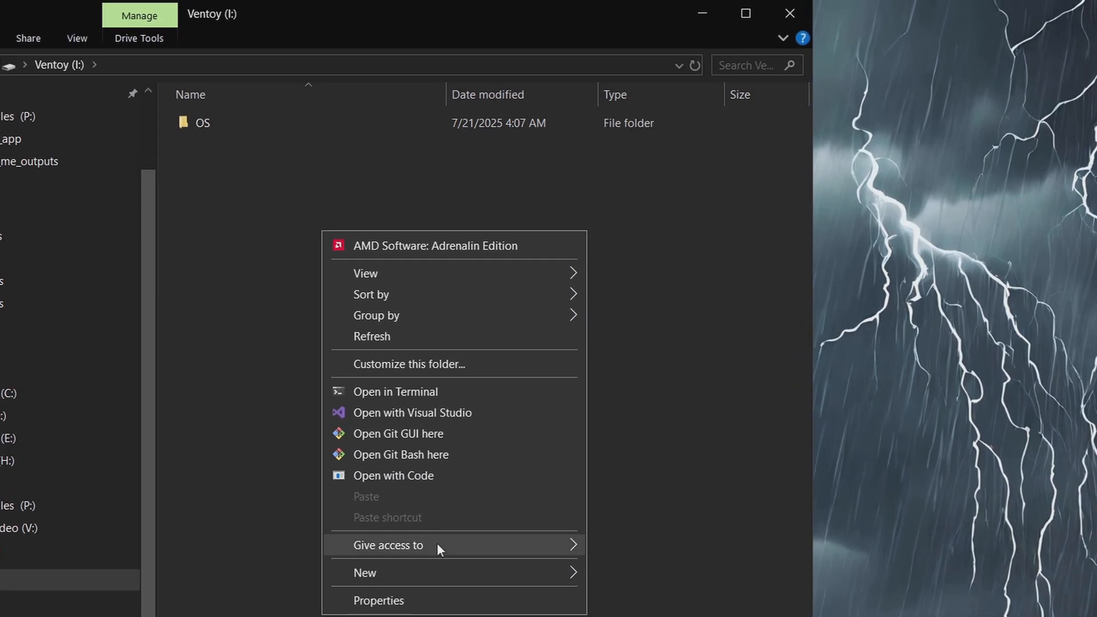
{"action": "mouse_move", "coordinate": [479, 574]}
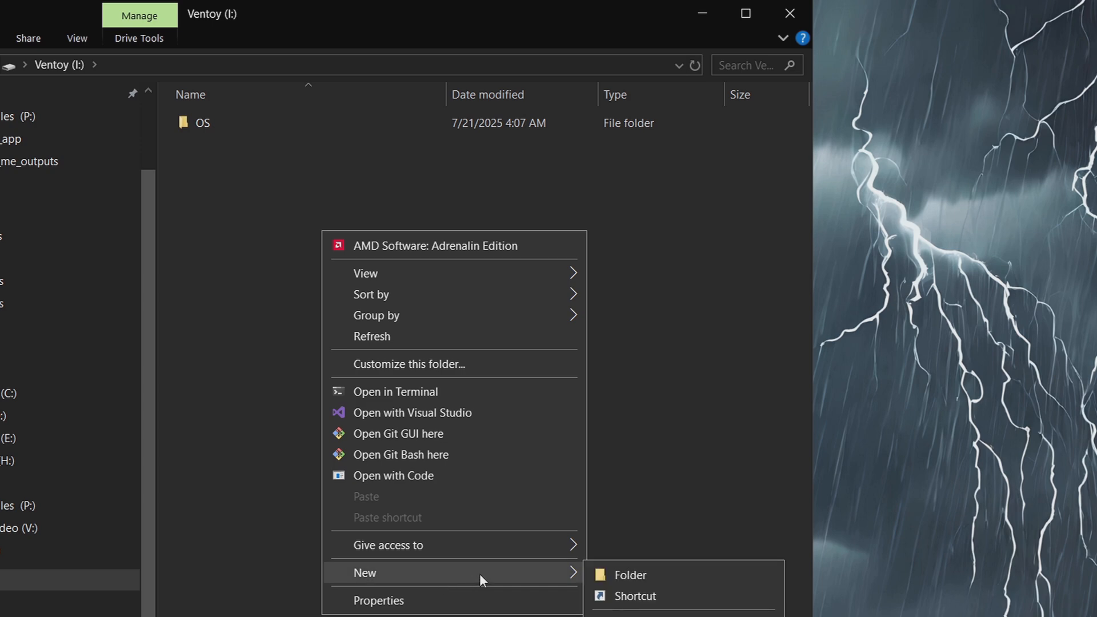
{"action": "left_click", "coordinate": [609, 568]}
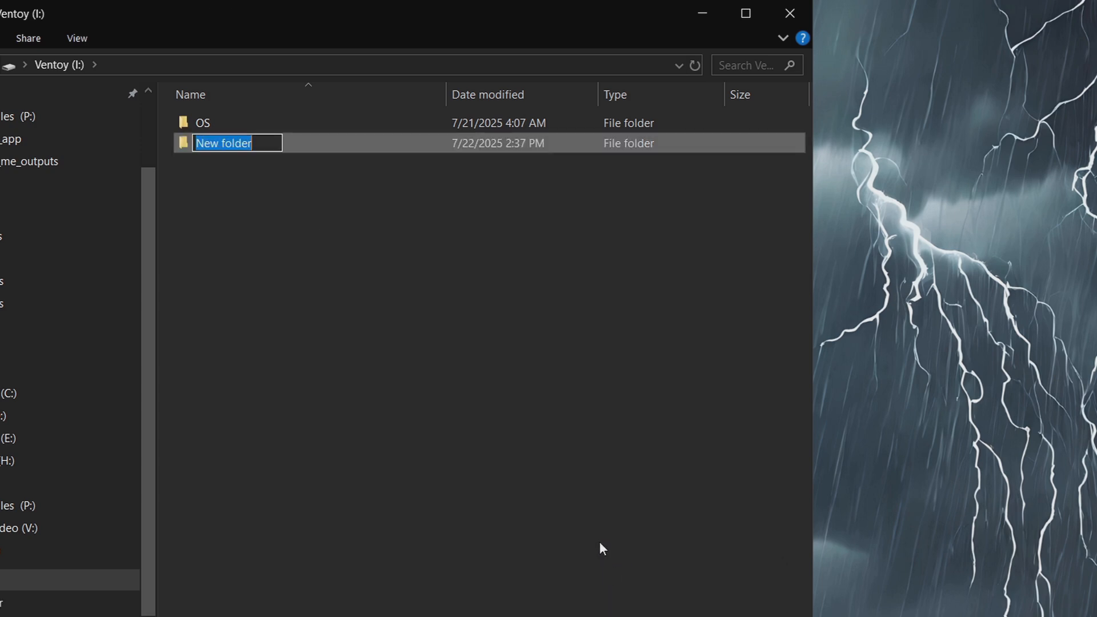
{"action": "type", "text": "my"}
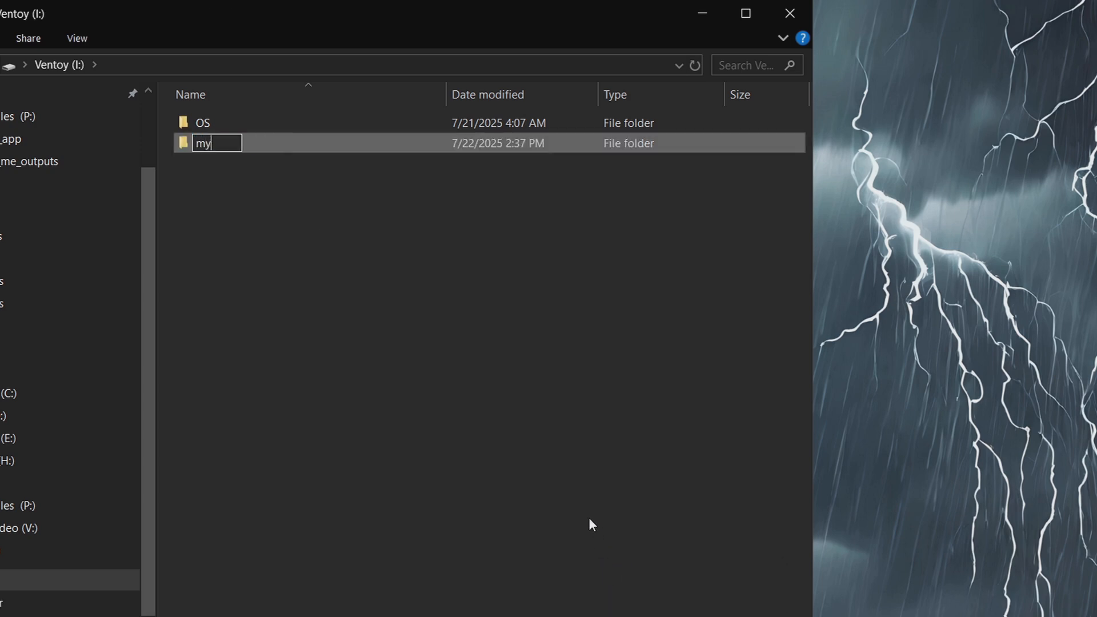
{"action": "type", "text": "_files"}
{"action": "key", "text": "Return"}
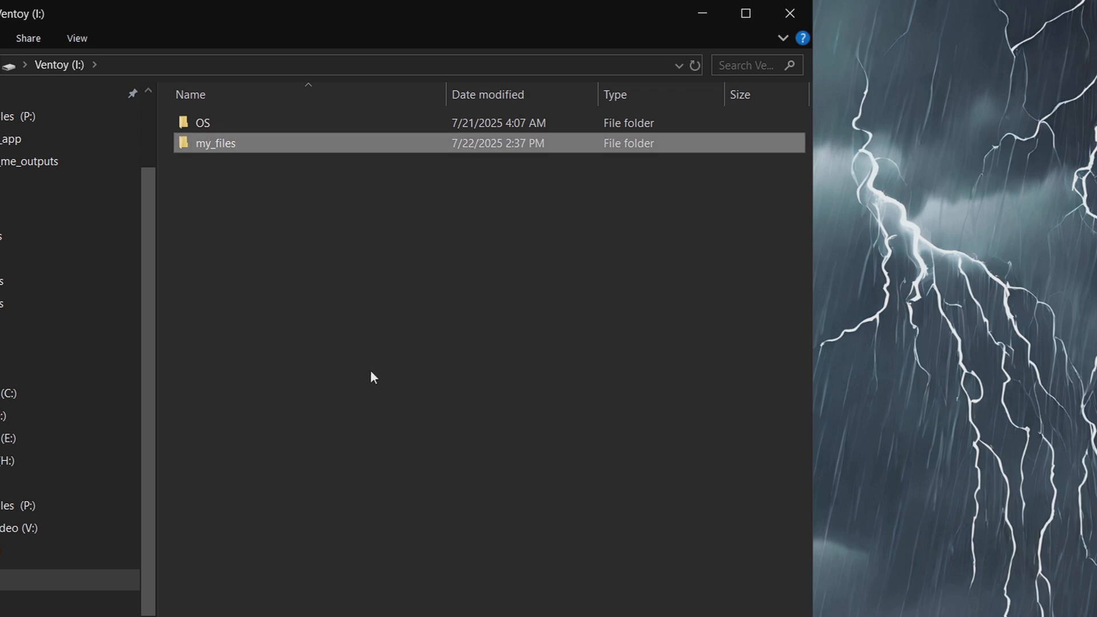